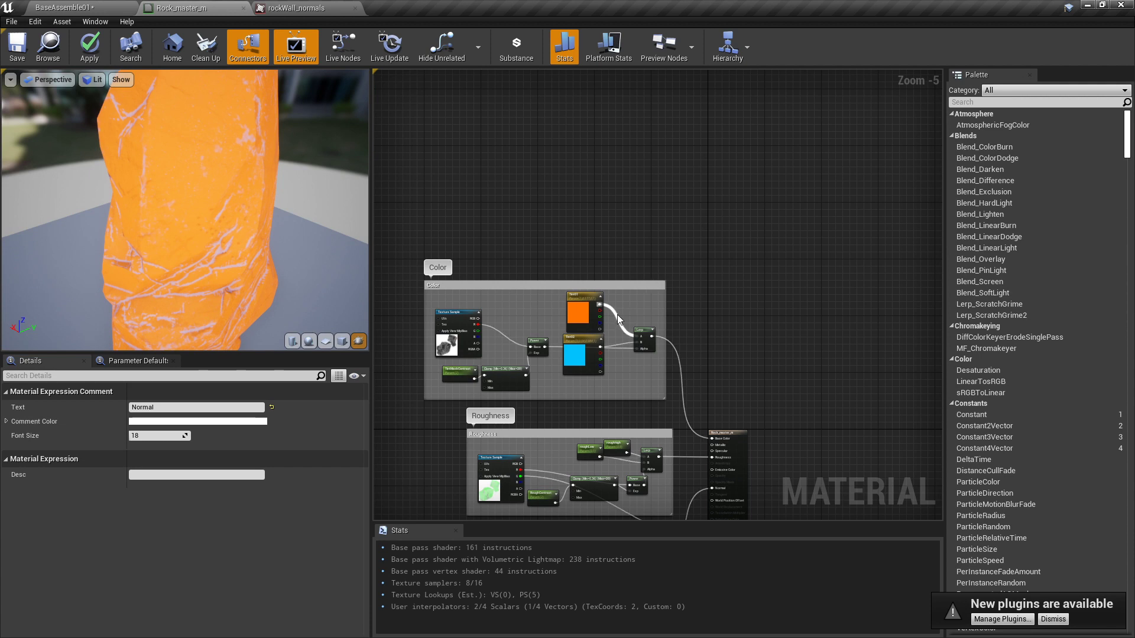
Add a WorldAlignedBlend node in the empty graph area above the Color comment group
scroll(616, 318, "up", 3)
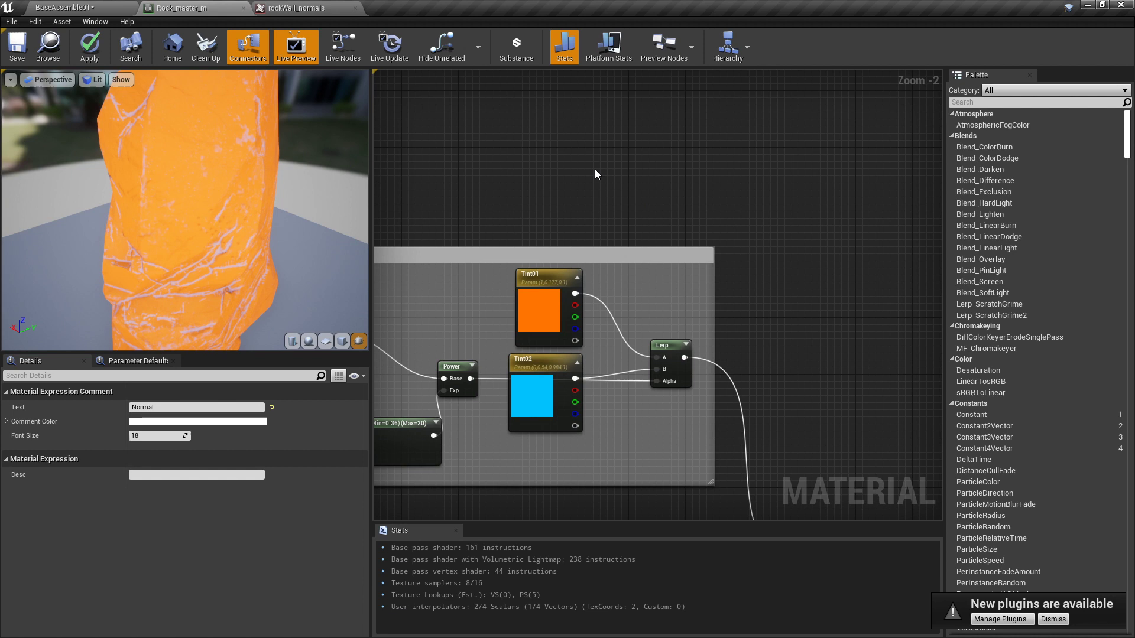
right_click_drag(594, 169, 662, 219)
right_click(610, 145)
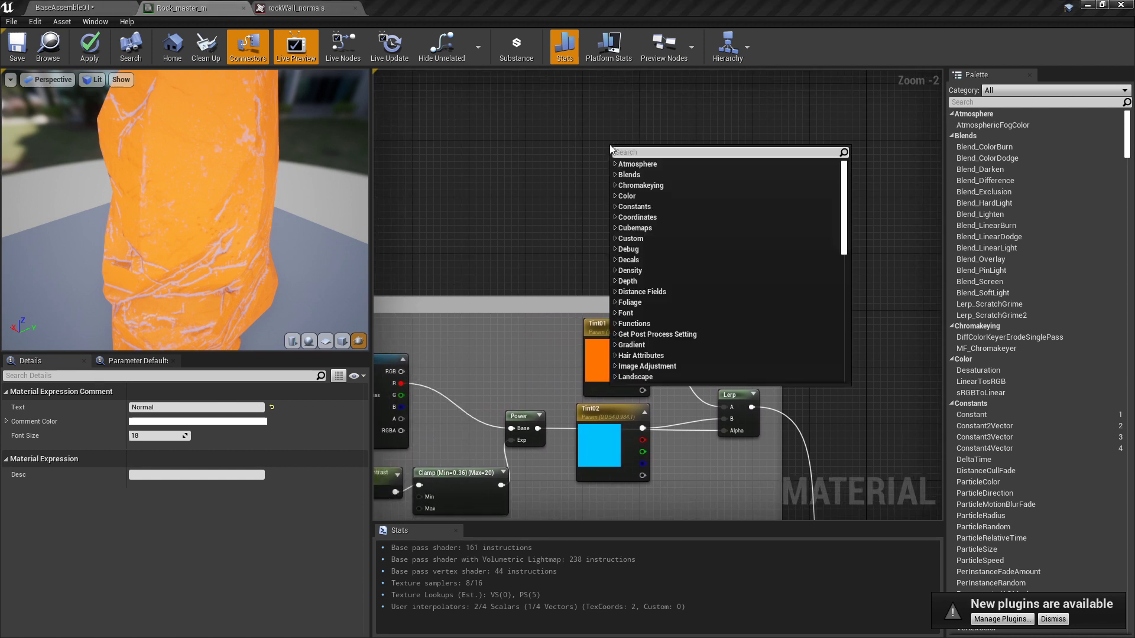
type("blena")
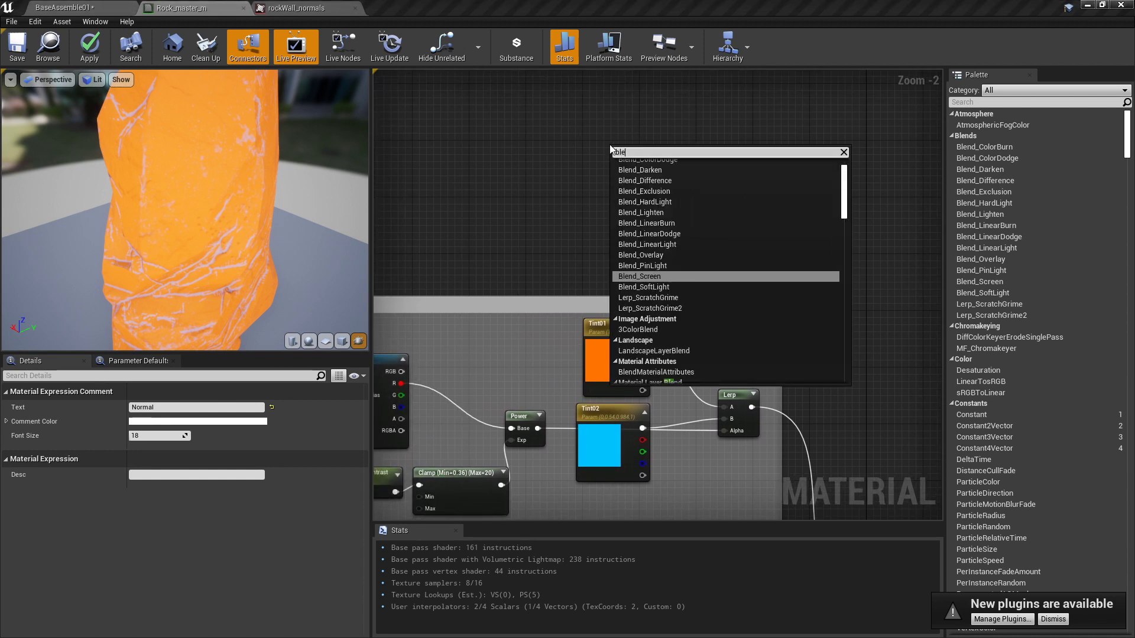
key("BackSpace")
key("BackSpace")
key("BackSpace")
key("BackSpace")
key("BackSpace")
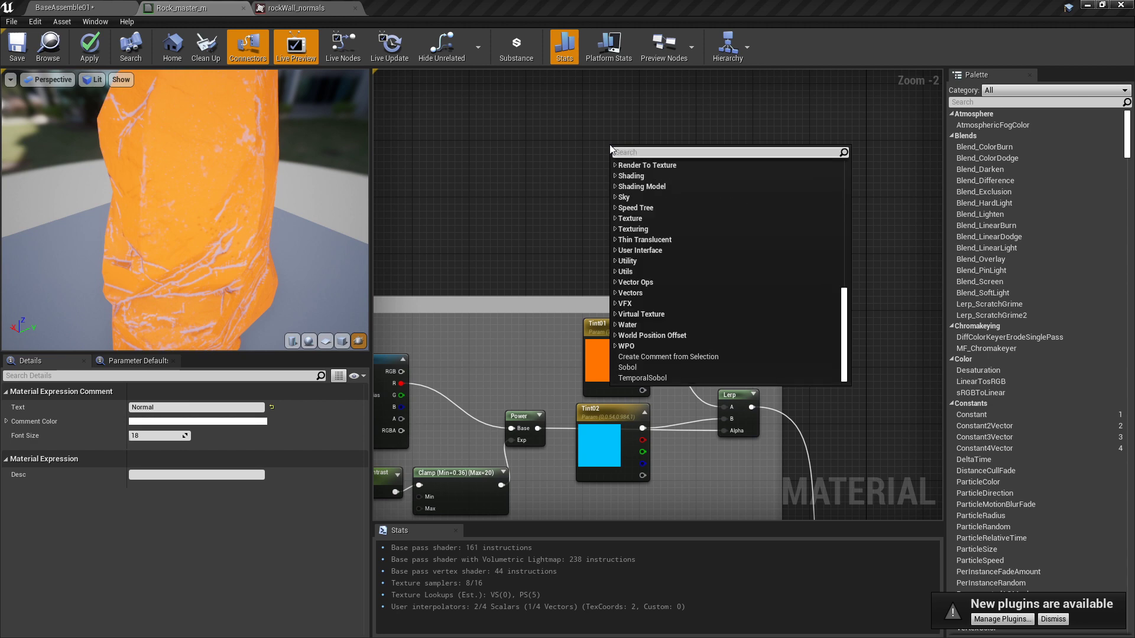
type("worldal")
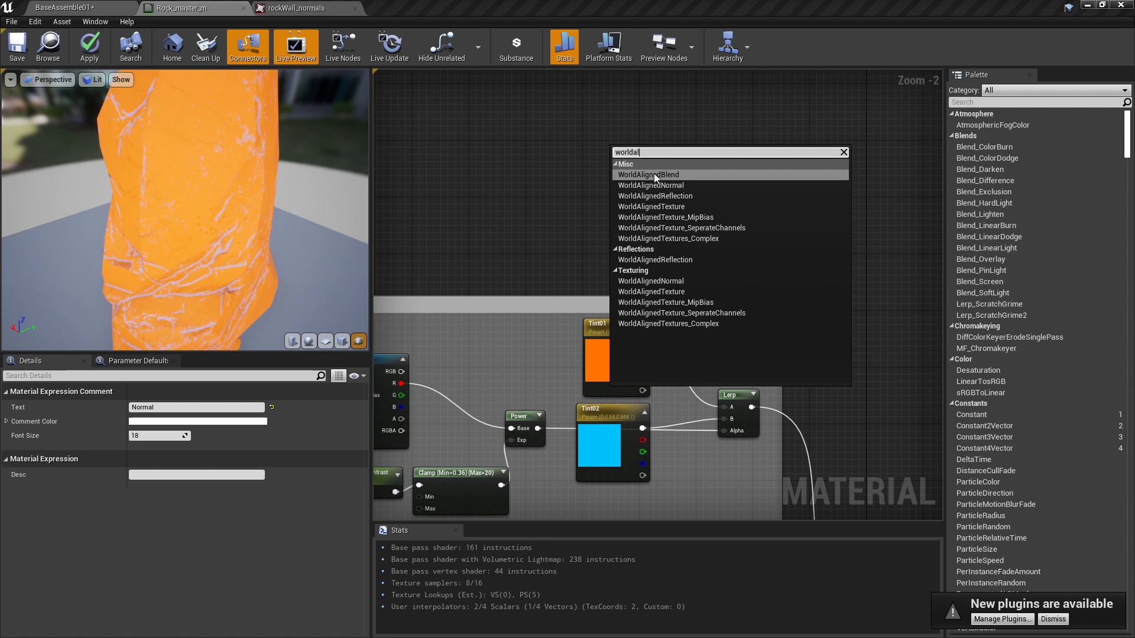
left_click(654, 175)
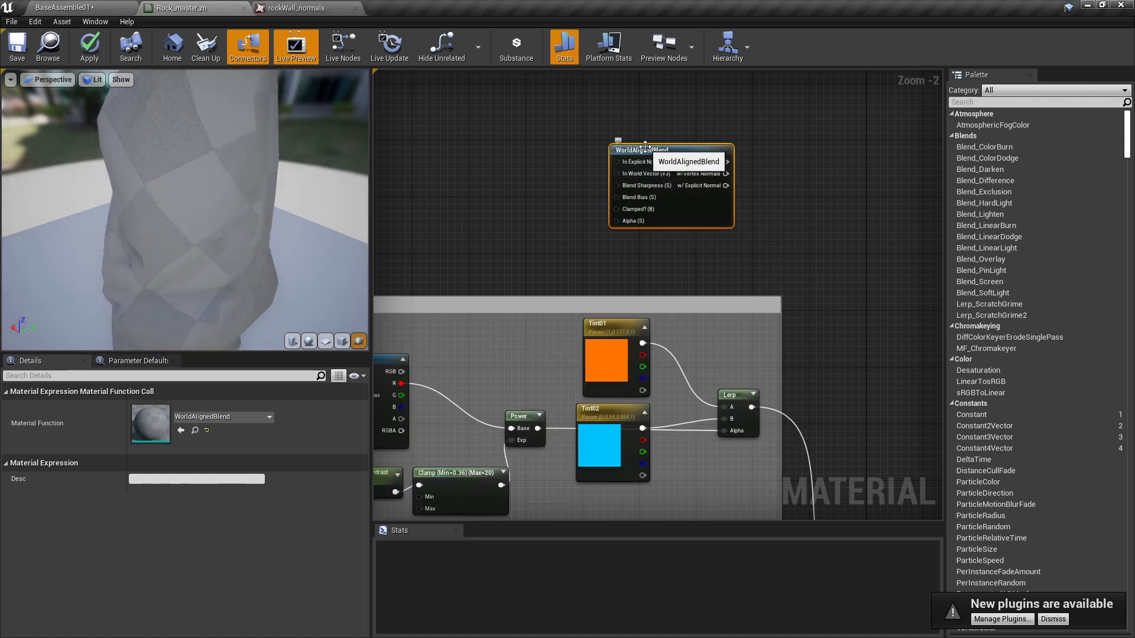
Open the WorldAlignedBlend function to examine its node graph, and close it along with the rockWall_normals texture
left_click(194, 430)
double_click(228, 464)
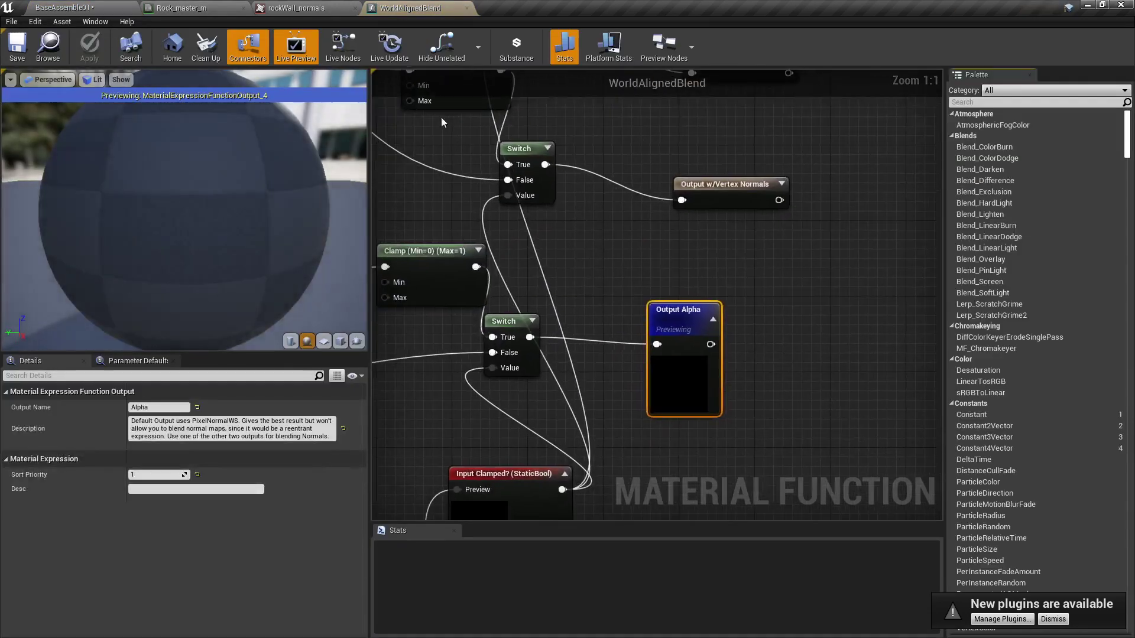
scroll(547, 262, "up", 3)
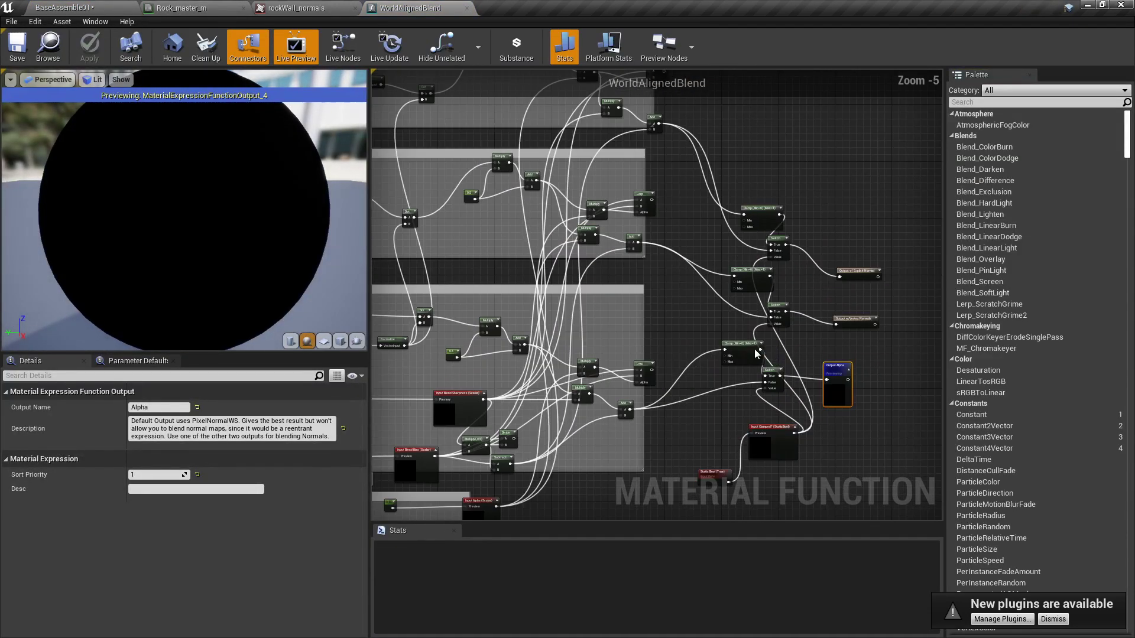
right_click_drag(754, 349, 779, 294)
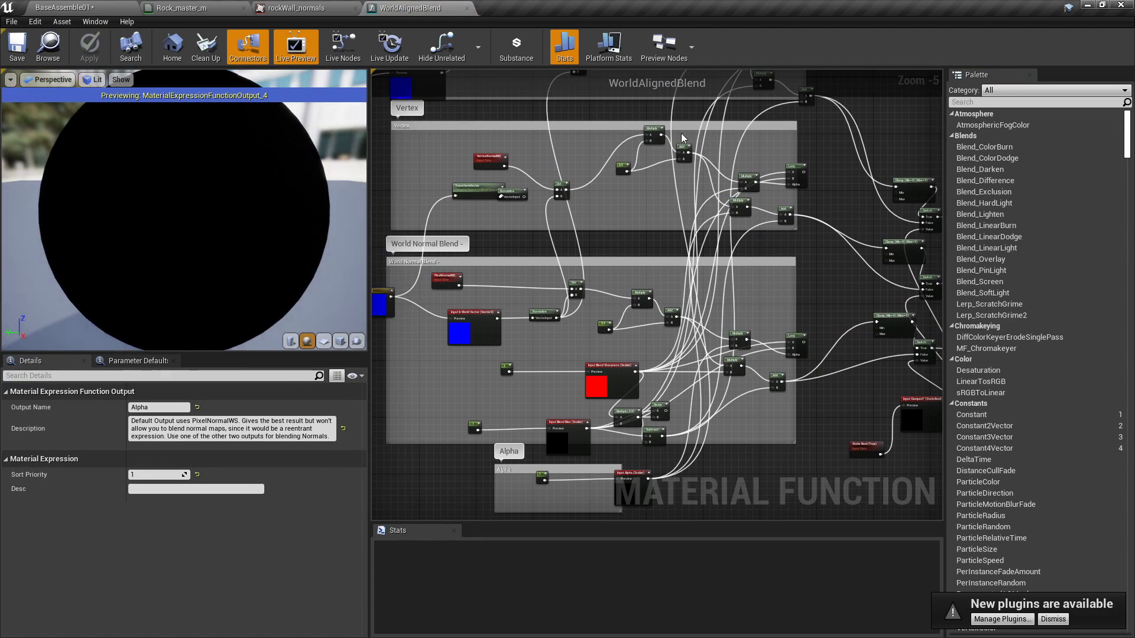
right_click_drag(683, 152, 657, 160)
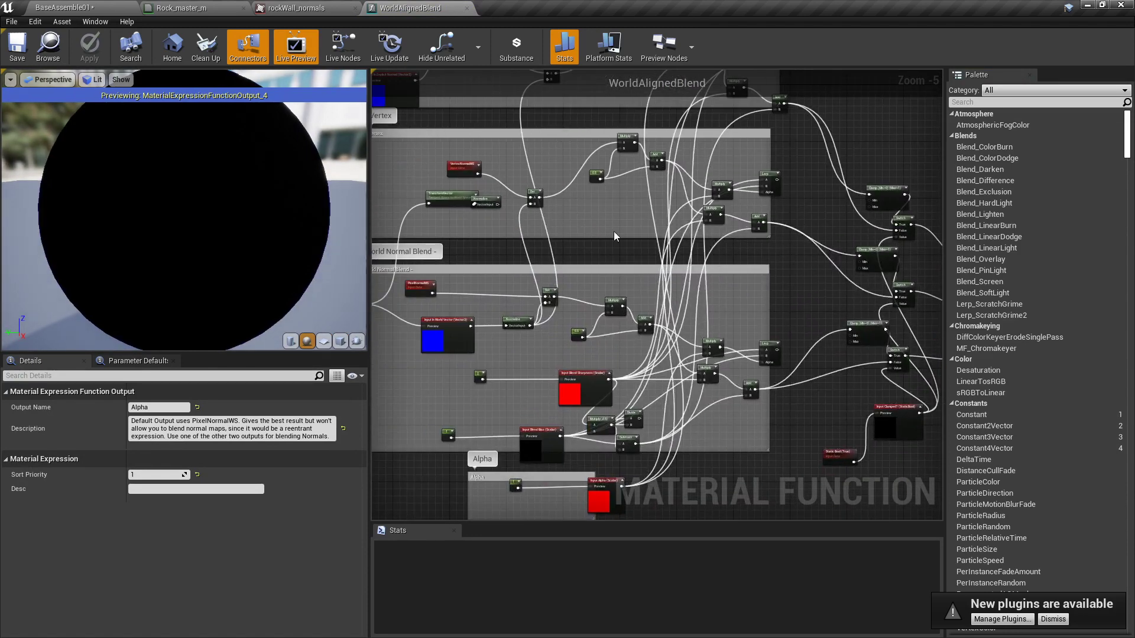
left_click(466, 8)
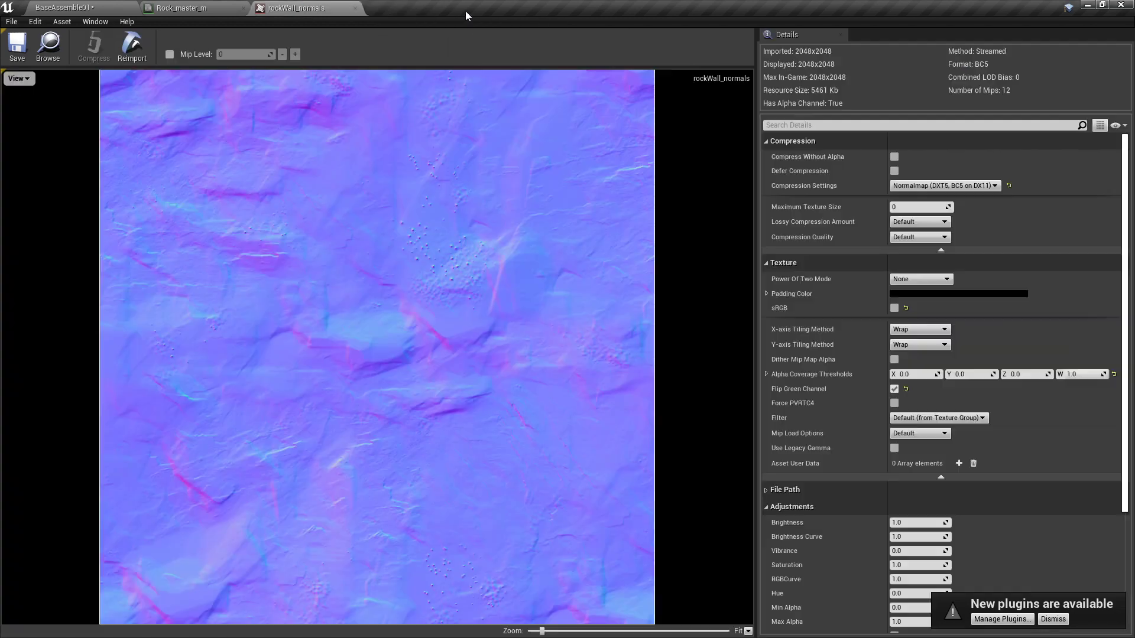
left_click(354, 8)
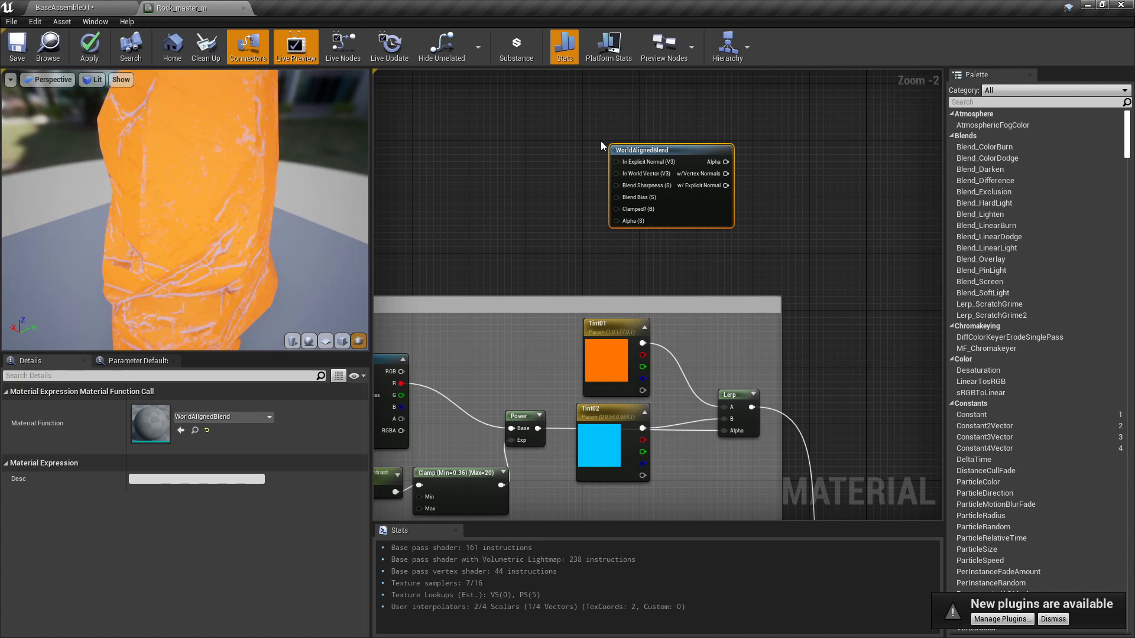
Reposition the WorldAlignedBlend node slightly and add two Constant nodes beside its inputs
left_click_drag(628, 153, 615, 172)
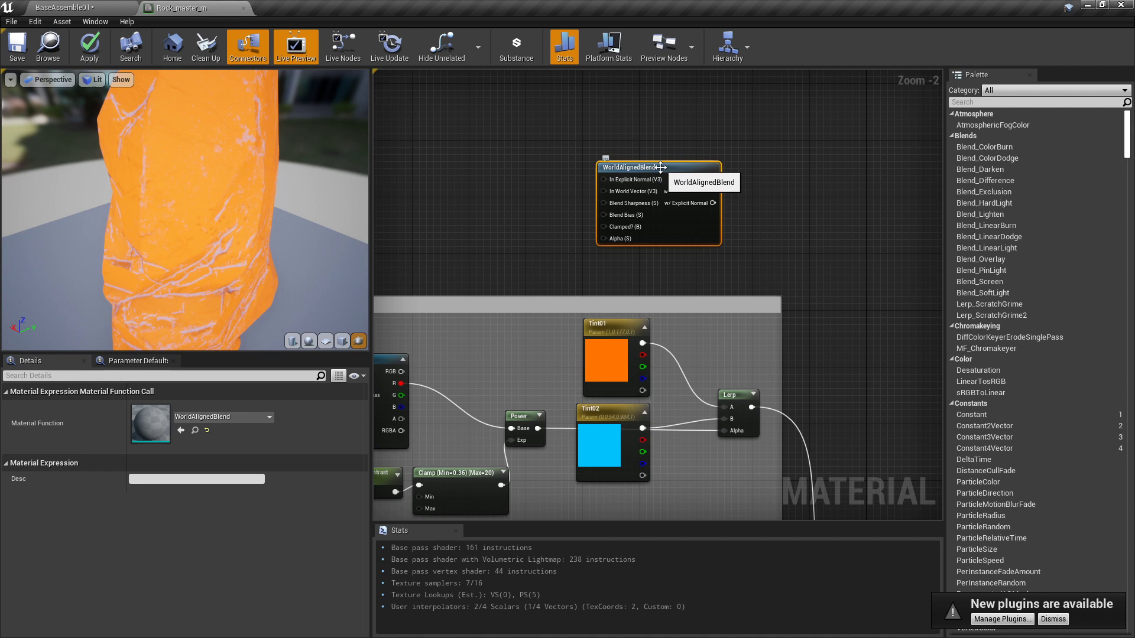
right_click_drag(637, 143, 546, 224)
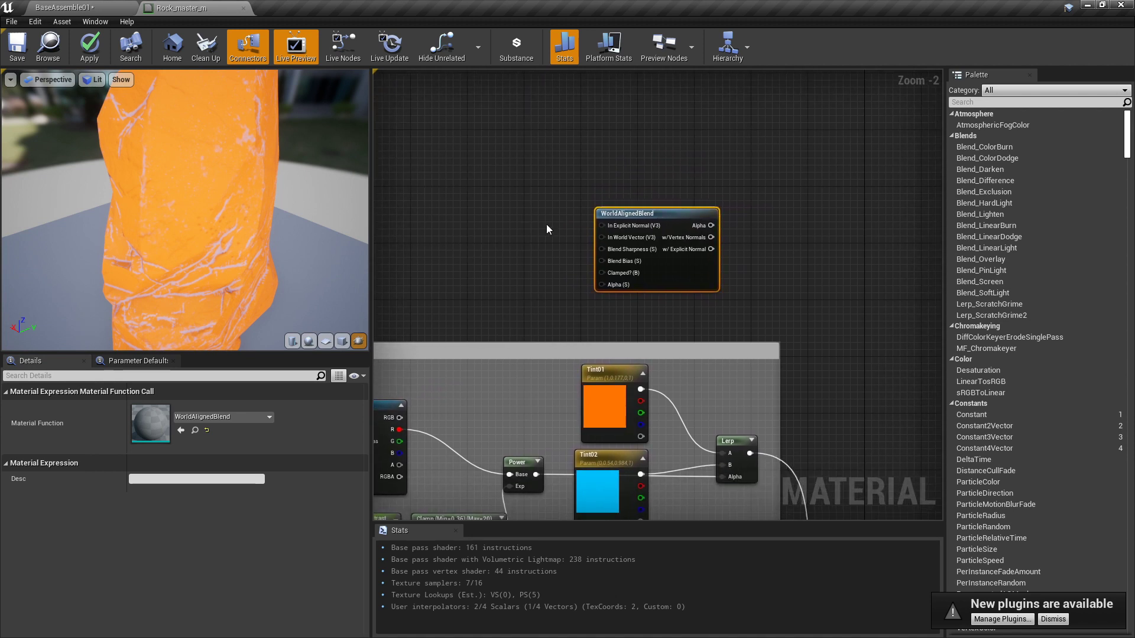
left_click(522, 178)
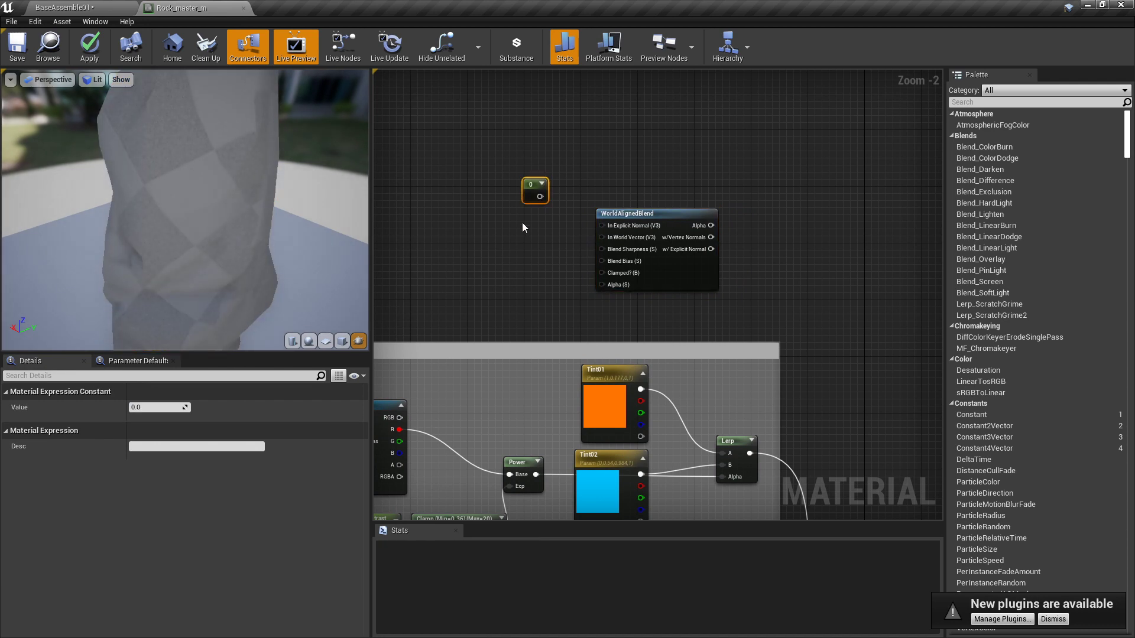
left_click(522, 231)
Convert the upper constant to a scalar parameter named BlendSharp
right_click(528, 188)
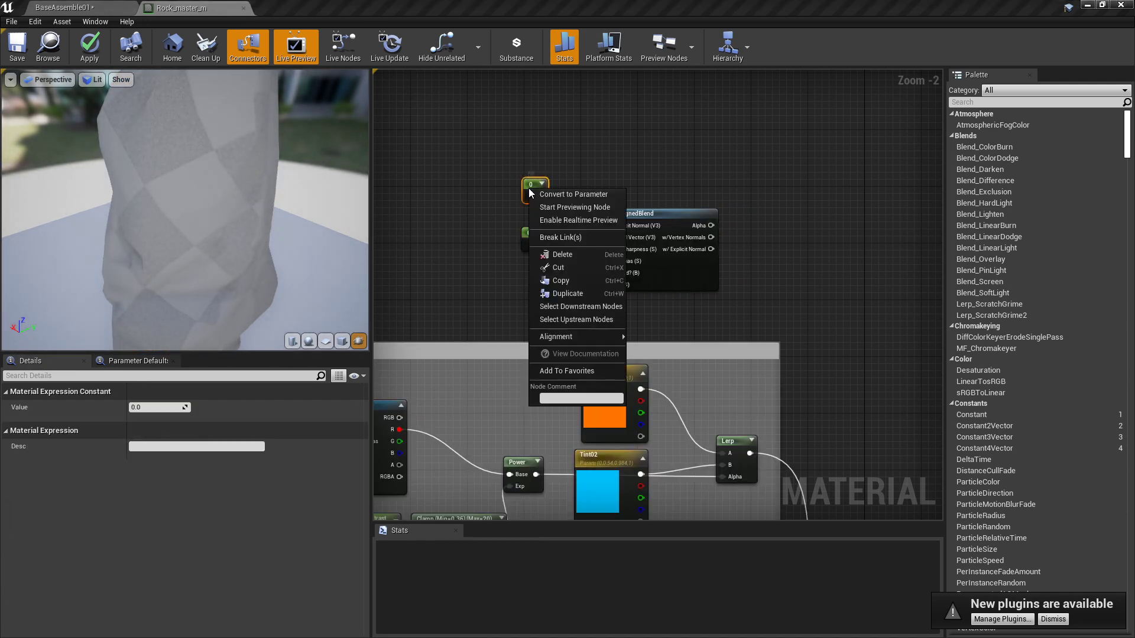
key("Escape")
left_click(156, 407)
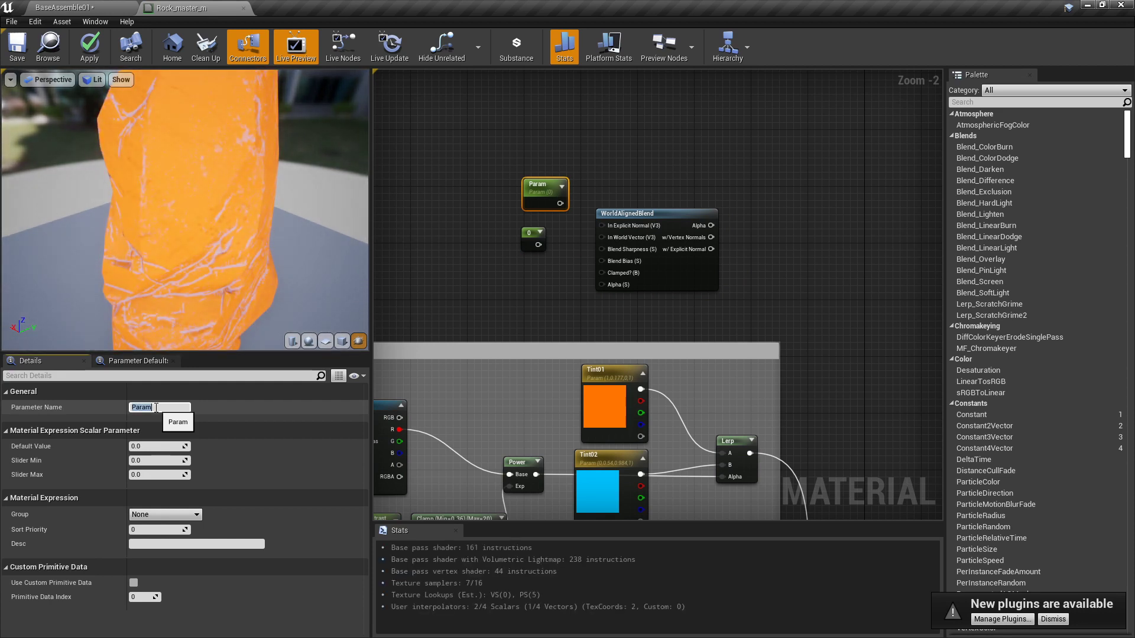
type("BlendSharp")
key("Return")
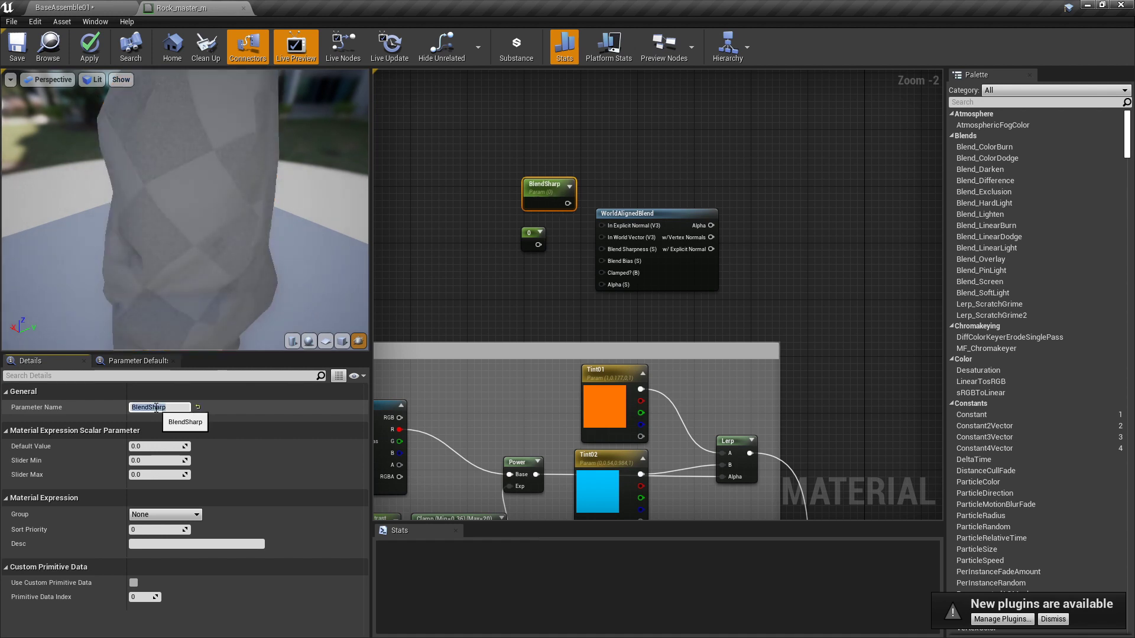
Set the BlendSharp default value to 5 and connect it to the Blend Sharpness input of WorldAlignedBlend
left_click(153, 446)
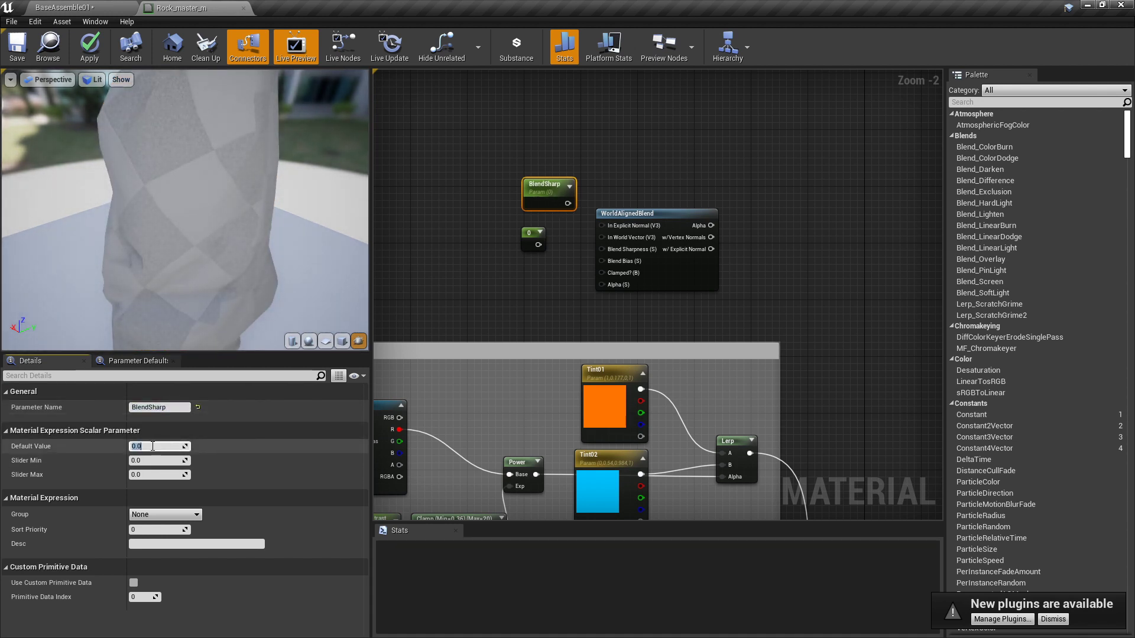
type("5")
key("Return")
scroll(541, 225, "up", 2)
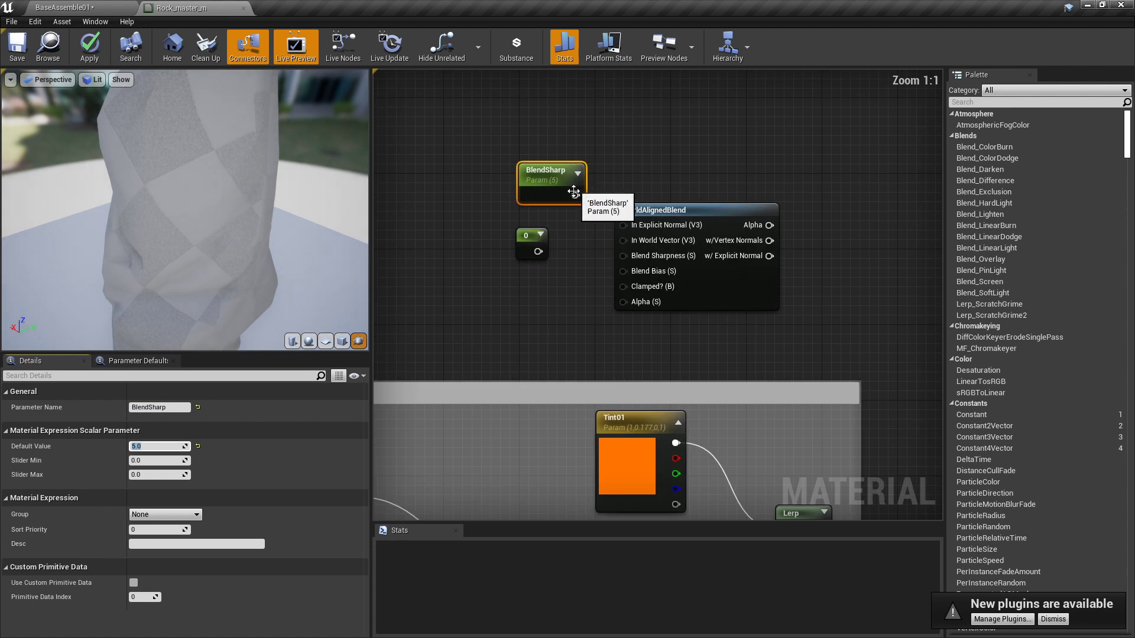
left_click_drag(573, 191, 621, 255)
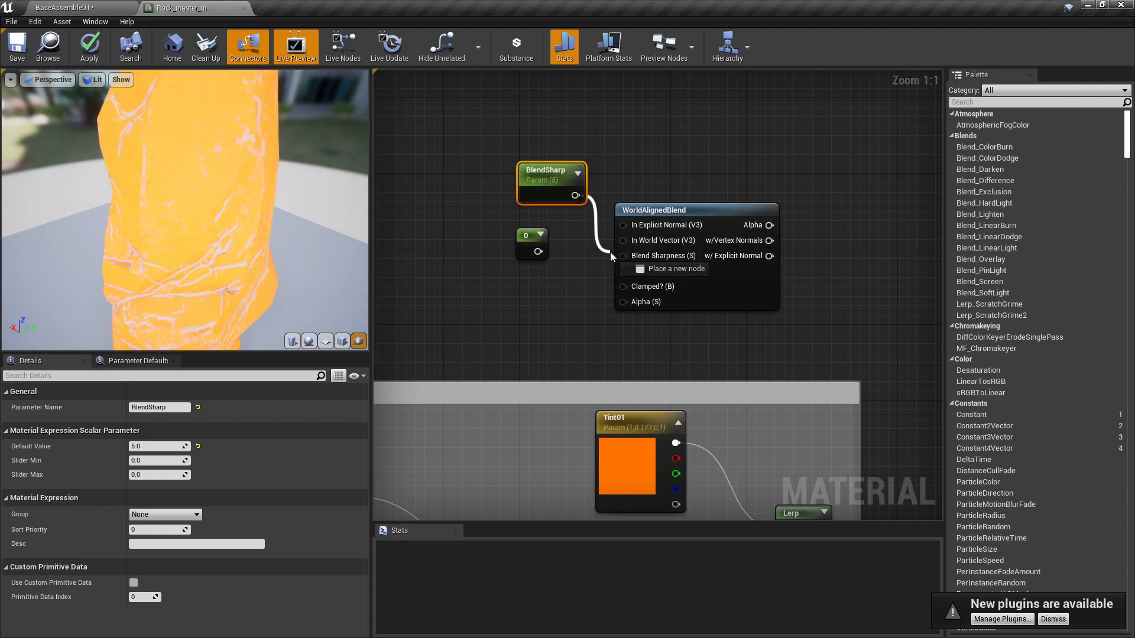
Set the remaining constant to -1, connect it to the Blend Bias input, and tidy the BlendSharp node's placement
left_click(529, 247)
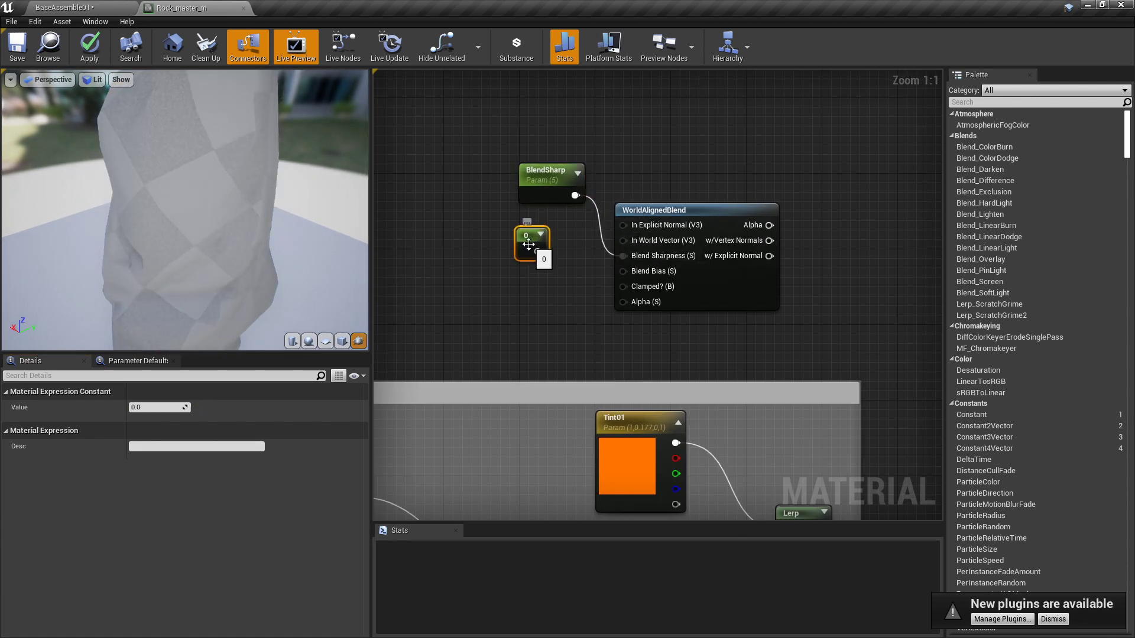
left_click(164, 407)
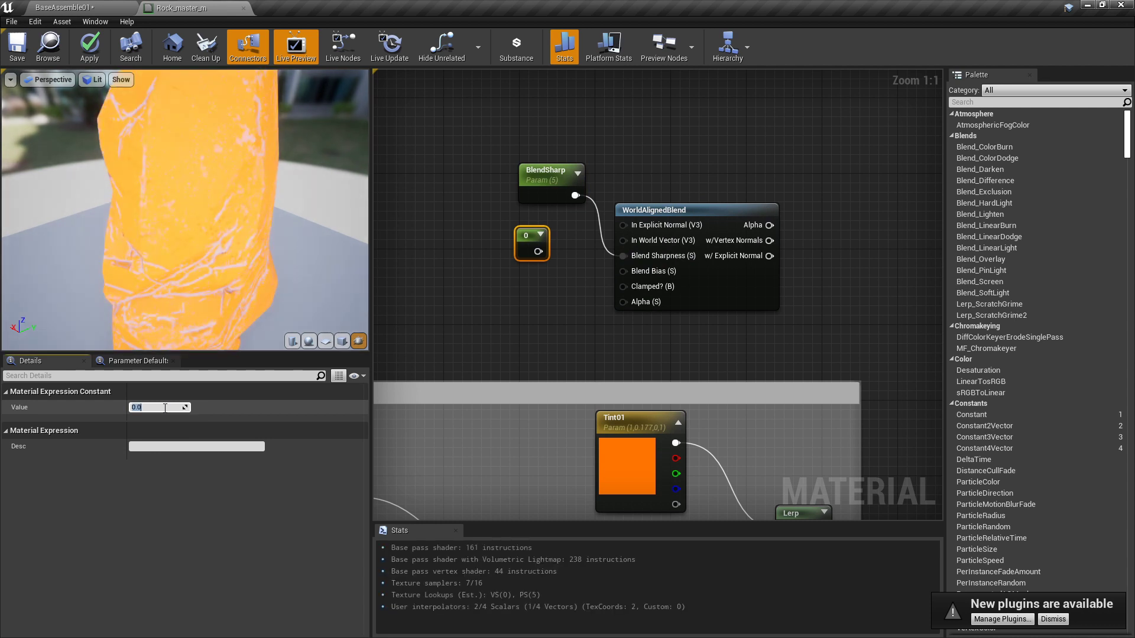
type("-1")
key("Return")
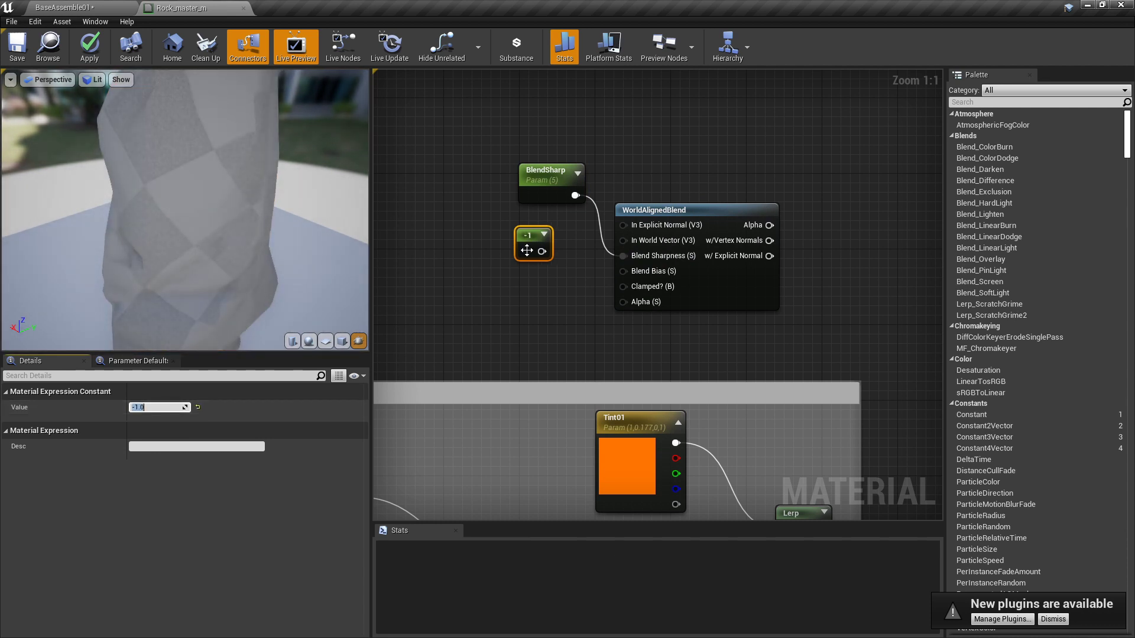
left_click_drag(542, 252, 633, 271)
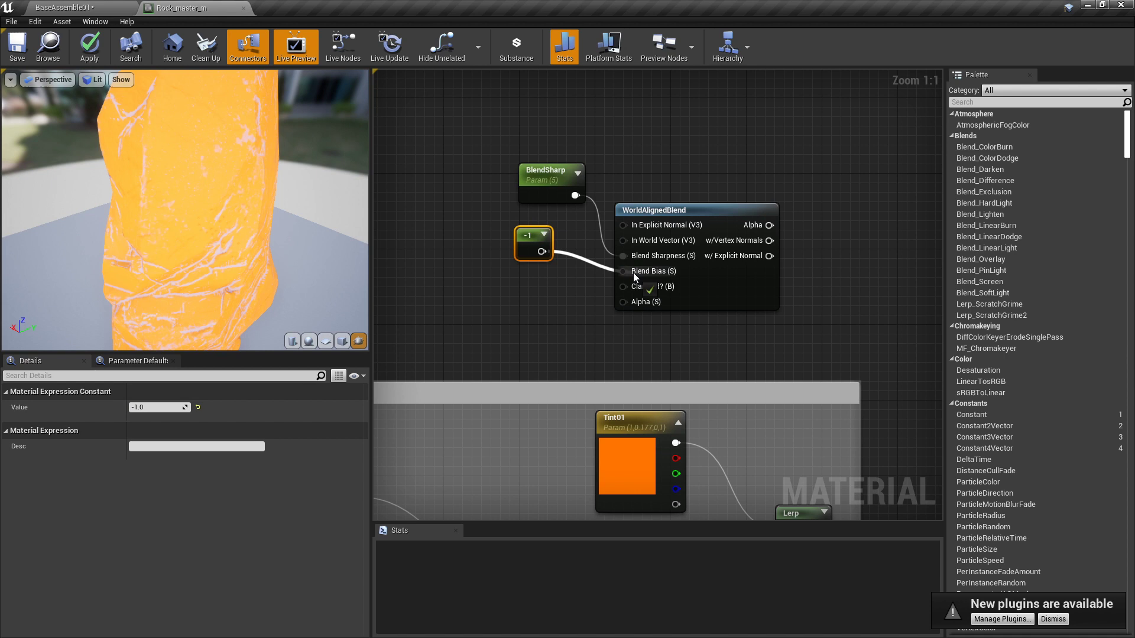
left_click_drag(545, 172, 528, 184)
Add a Lerp node, connecting WorldAlignedBlend's Alpha output to its Alpha and the Color group's Lerp output to its A input
right_click_drag(788, 246, 665, 163)
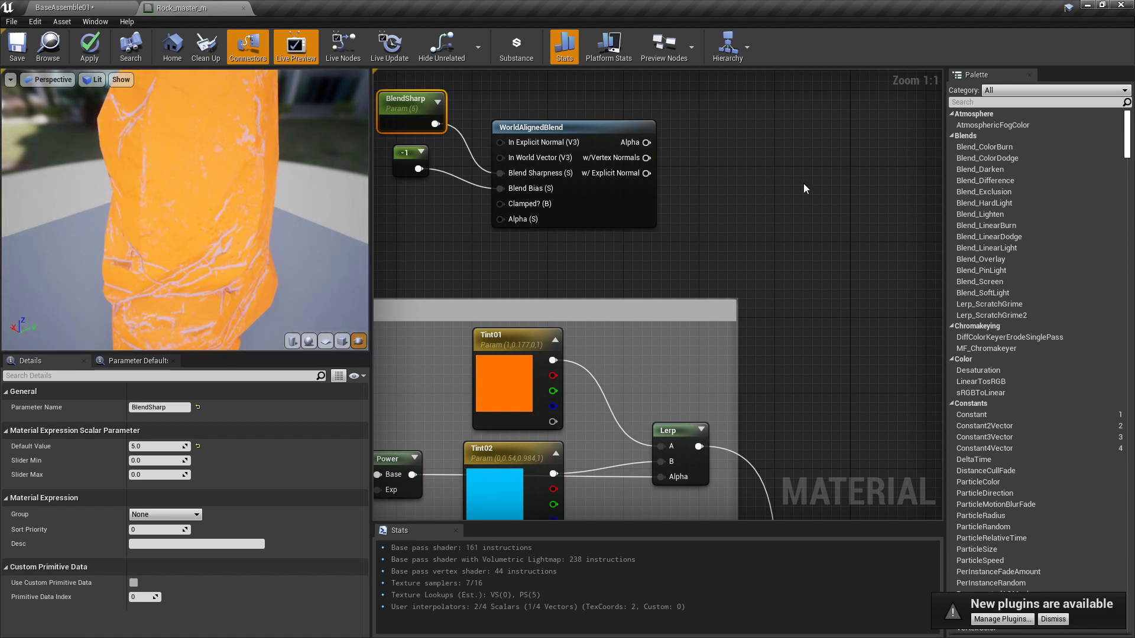
left_click(804, 198)
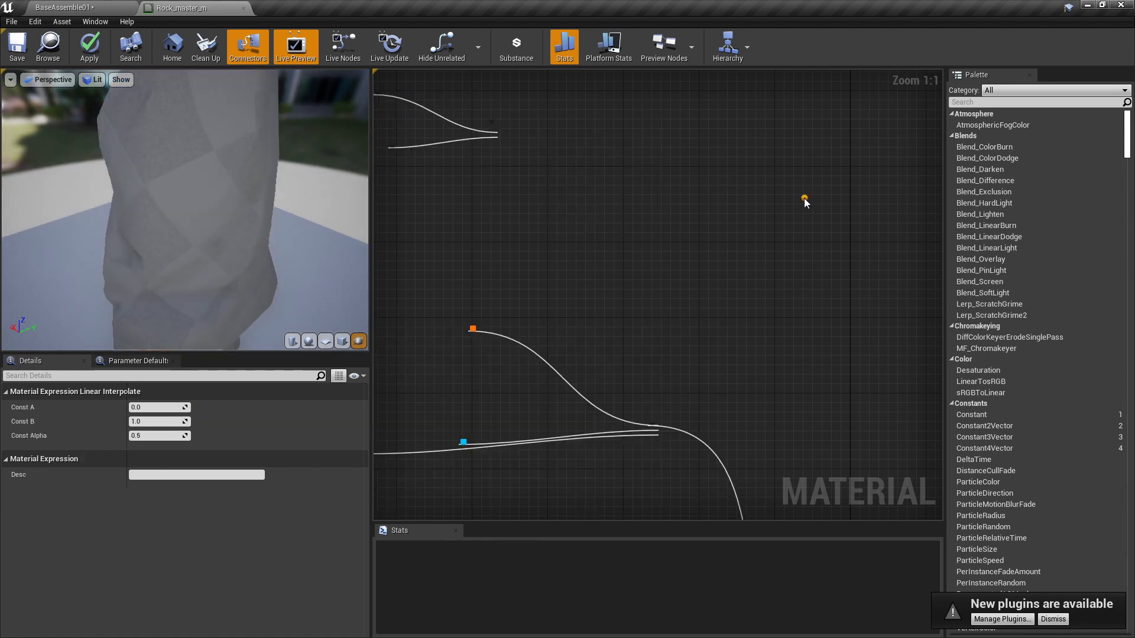
left_click_drag(646, 142, 813, 253)
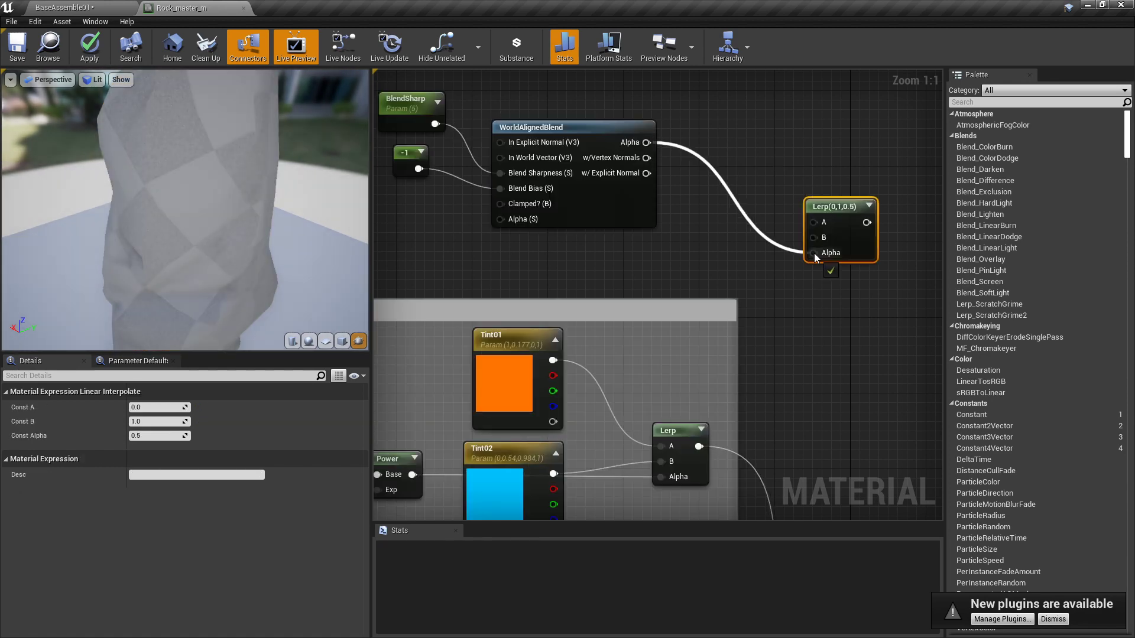
mouse_move(765, 431)
right_mouse_down()
mouse_move(725, 223)
mouse_move(759, 424)
right_mouse_up()
left_click_drag(689, 443, 809, 218)
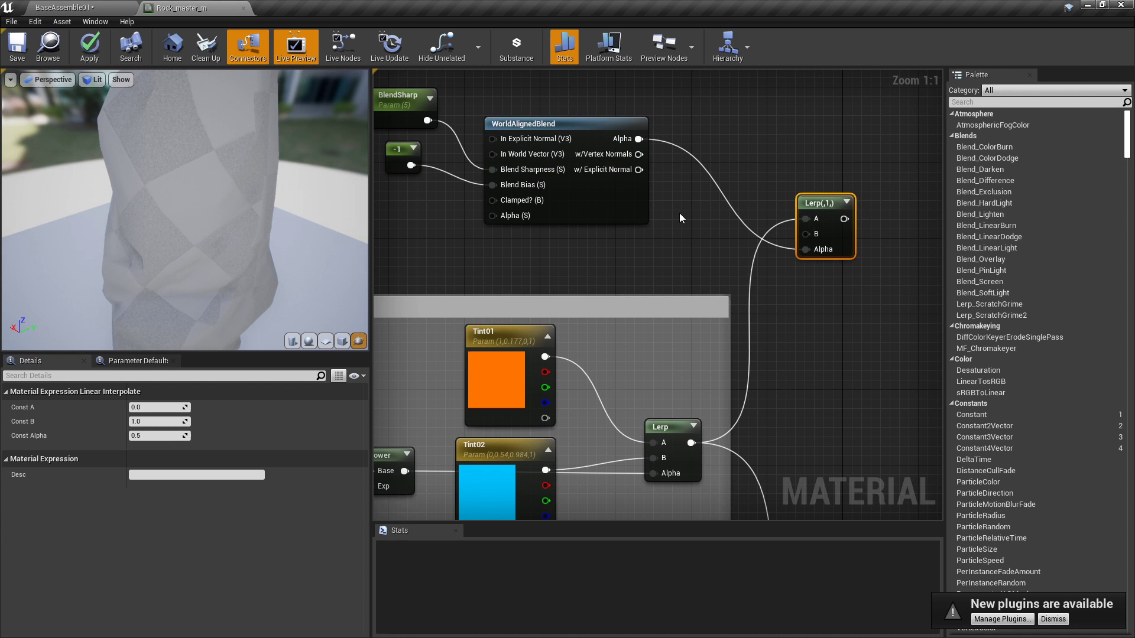
Duplicate the Tint01 parameter and place the copy above the WorldAlignedBlend node
right_click_drag(537, 303, 573, 360)
left_click(534, 437)
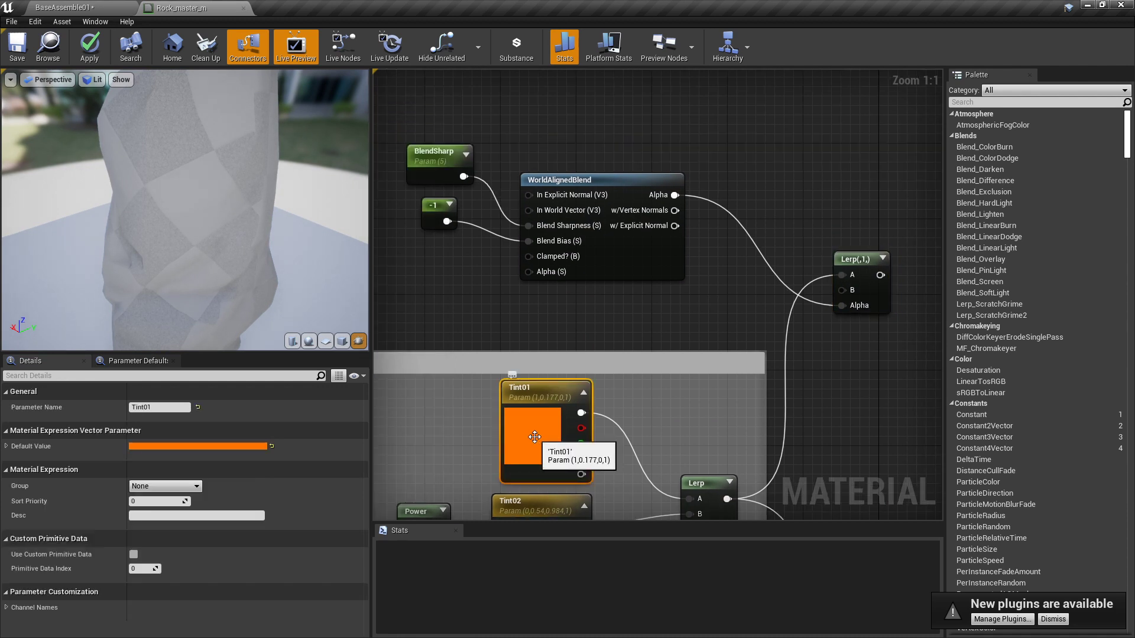
key("ctrl+w")
left_click_drag(619, 469, 578, 452)
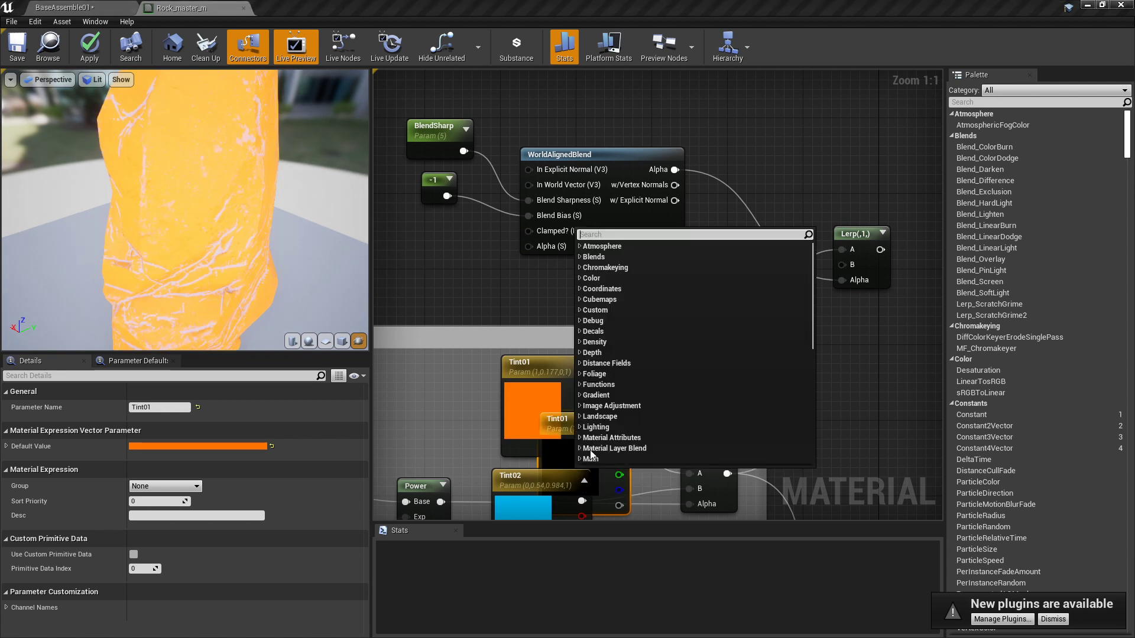
left_click(913, 381)
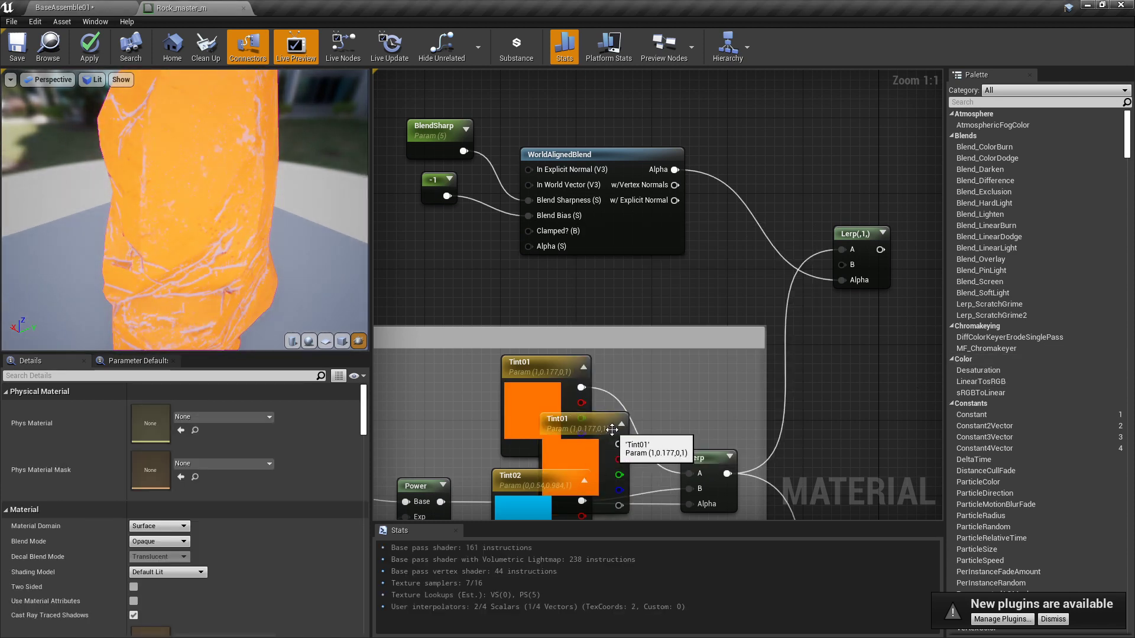
left_click(607, 427)
left_click_drag(607, 427, 736, 226)
Rename the copied tint parameter to TopTint and set its default colour to a bright green (0, 1, 0.167)
left_click(164, 407)
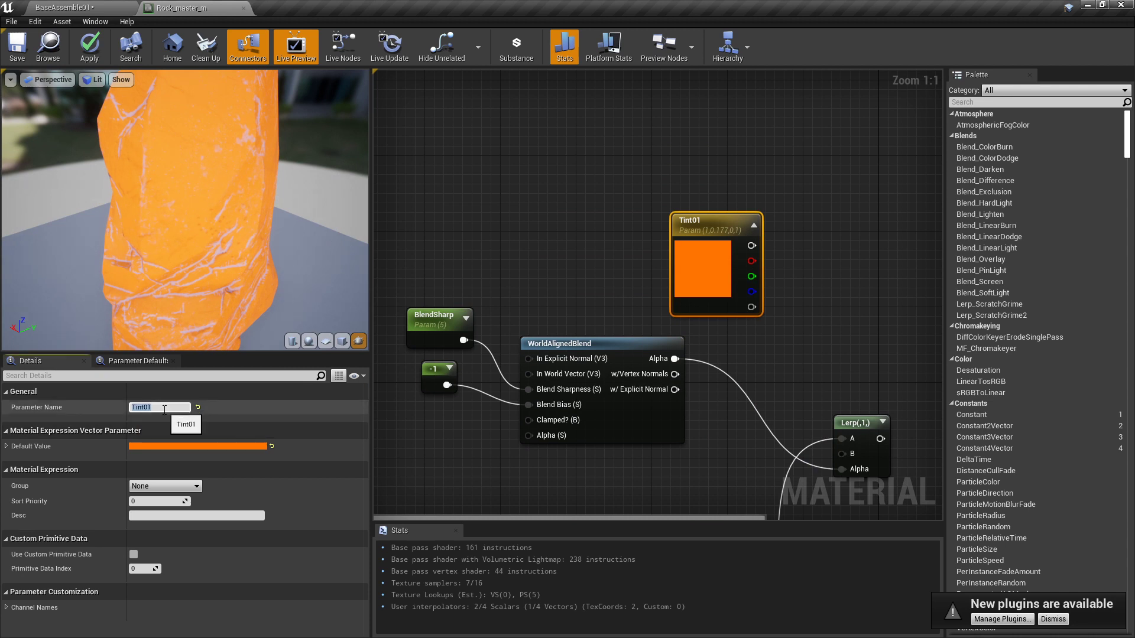
type("TopTint")
key("Return")
left_click(168, 446)
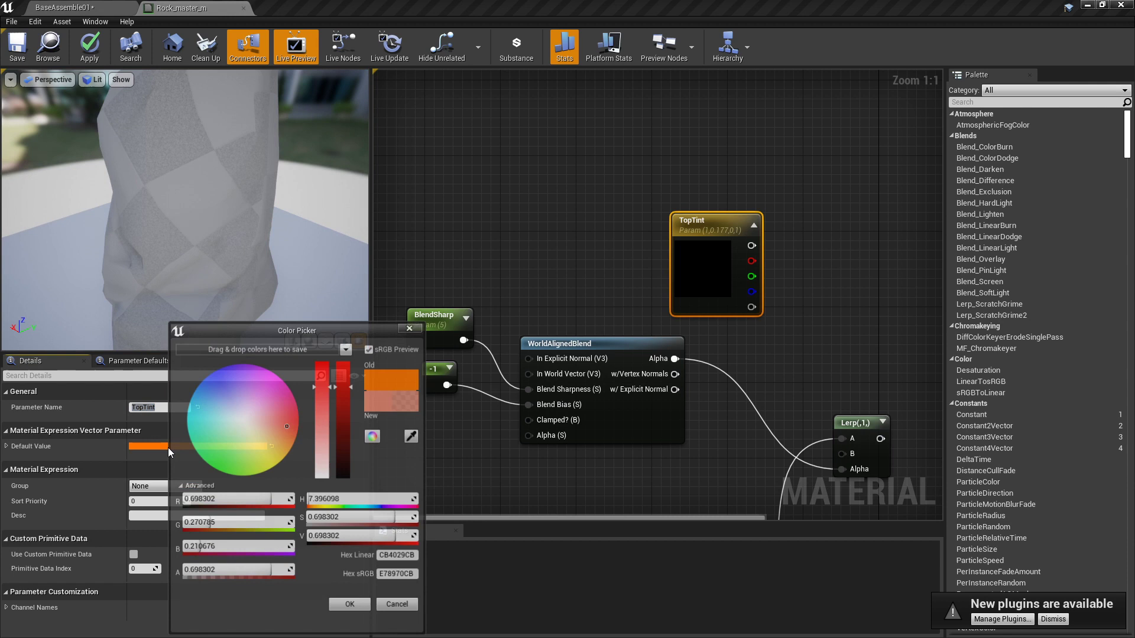
left_click(207, 465)
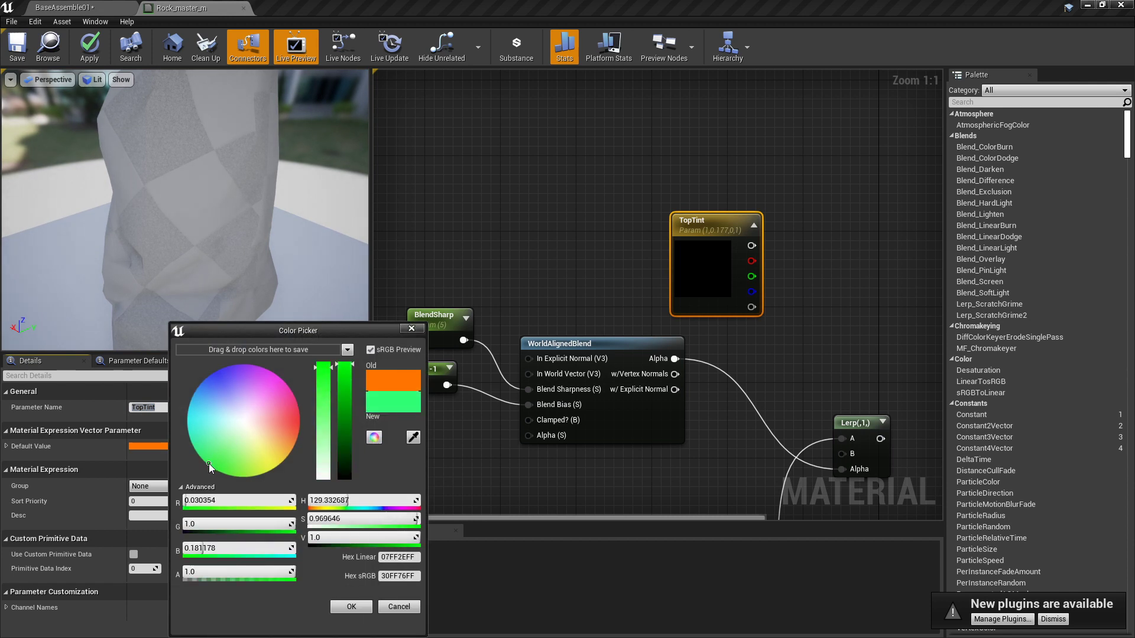
left_click(352, 607)
Connect TopTint to the new Lerp's B input, route that Lerp's output to Base Color, and save the material
right_click_drag(857, 302, 790, 194)
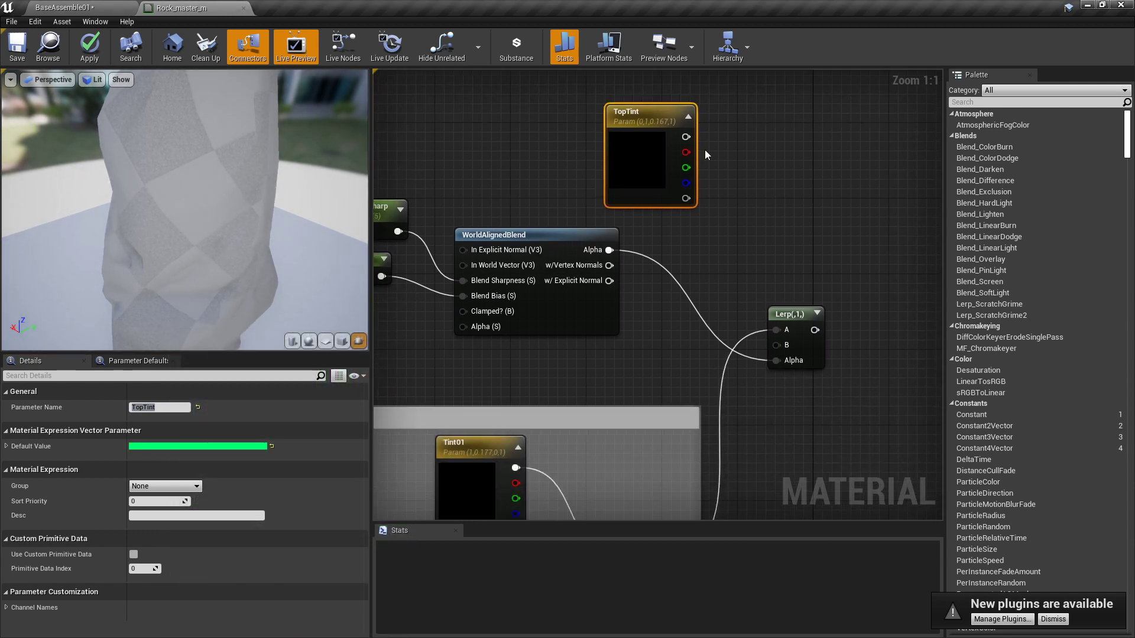
left_click_drag(685, 137, 776, 345)
right_click_drag(809, 417, 797, 245)
left_click_drag(802, 157, 815, 434)
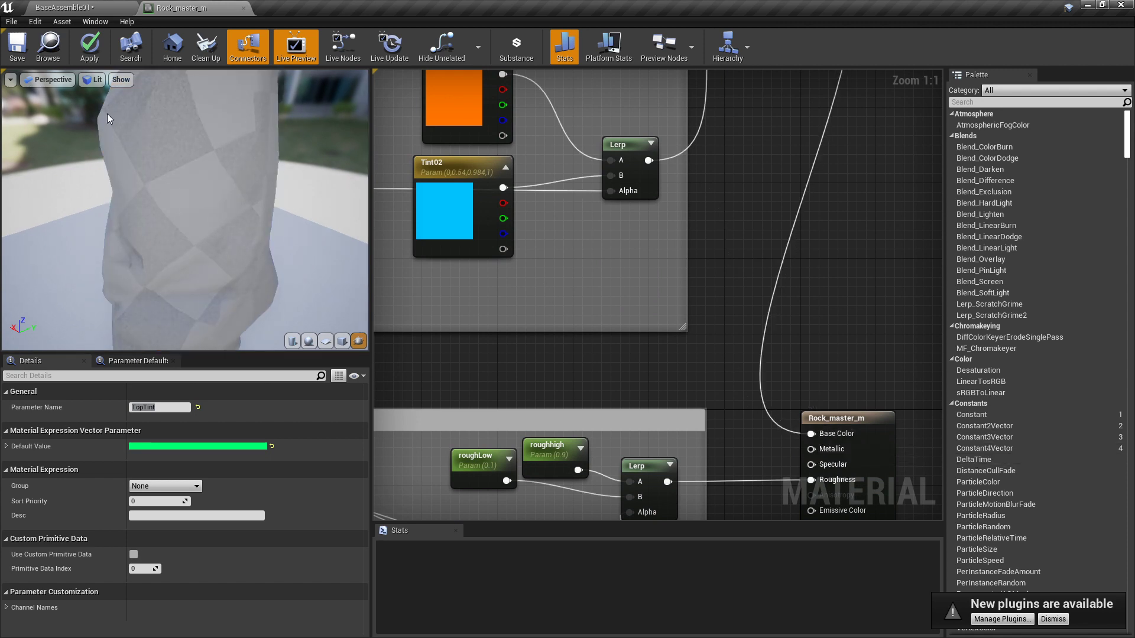
left_click(16, 51)
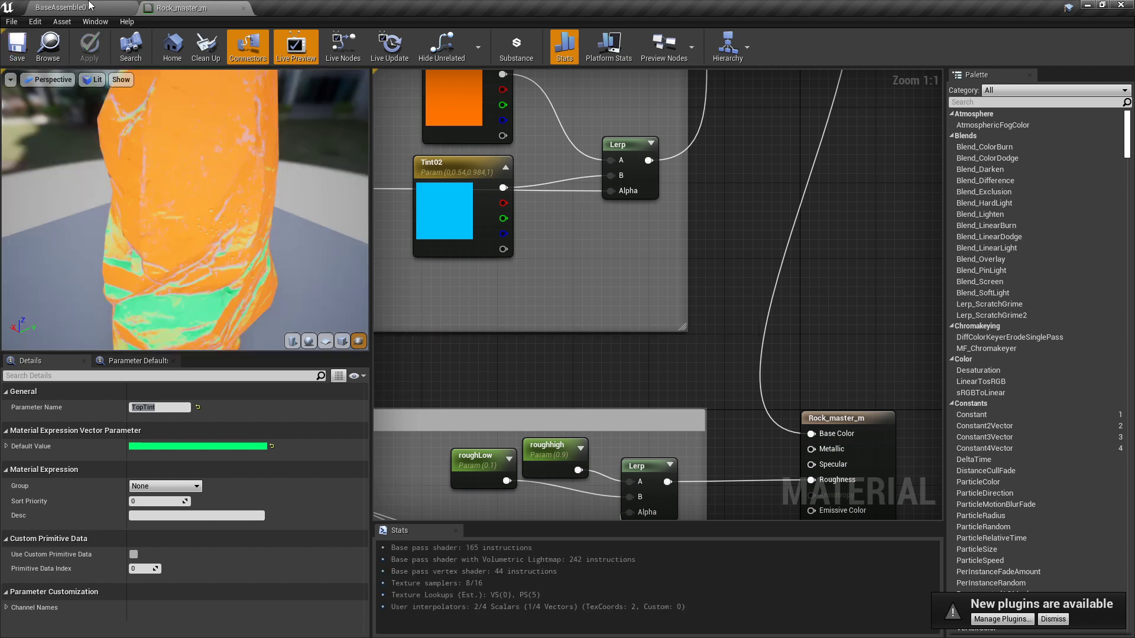
Switch to the BaseAssemble01 level and examine from several angles and close up how the top tint covers the large rock
left_click(90, 6)
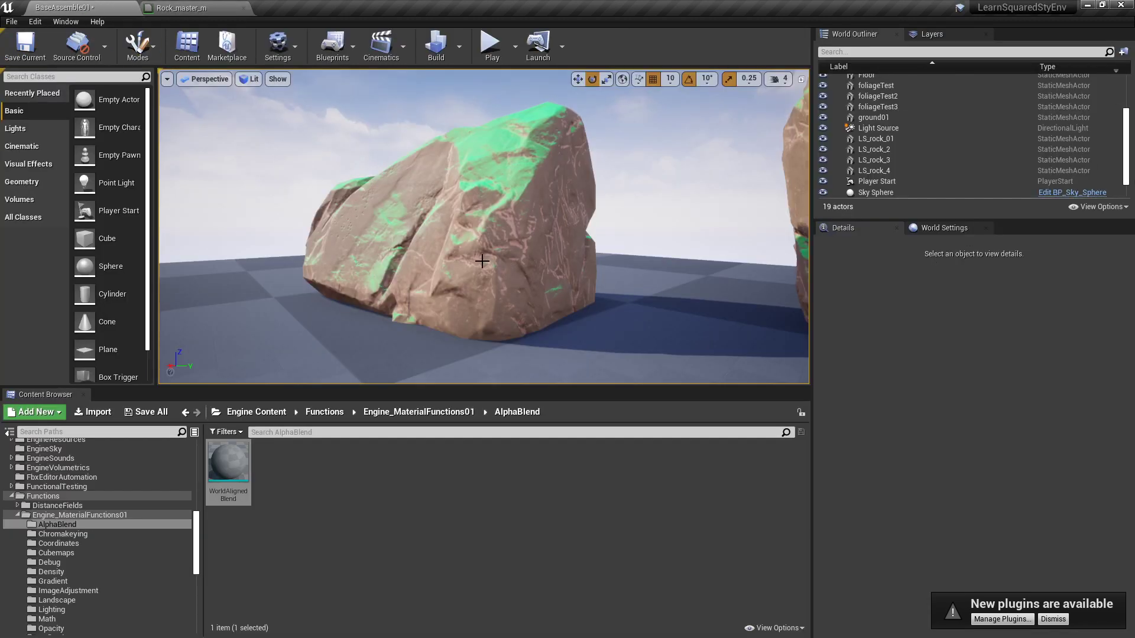
right_click_drag(482, 261, 456, 219)
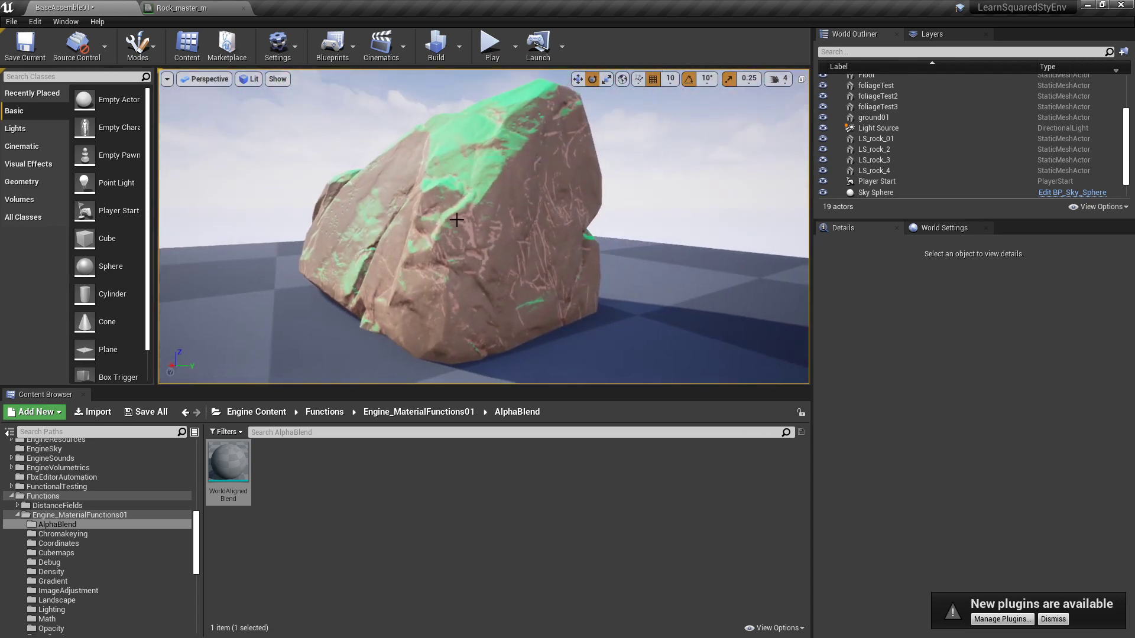
left_click(456, 219)
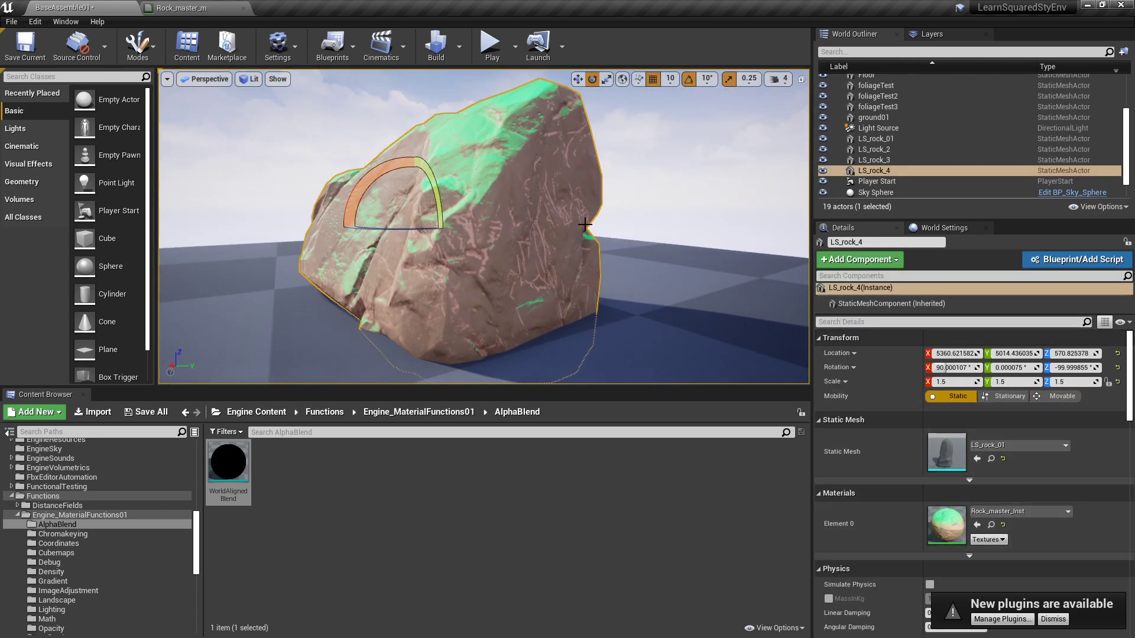
key("Escape")
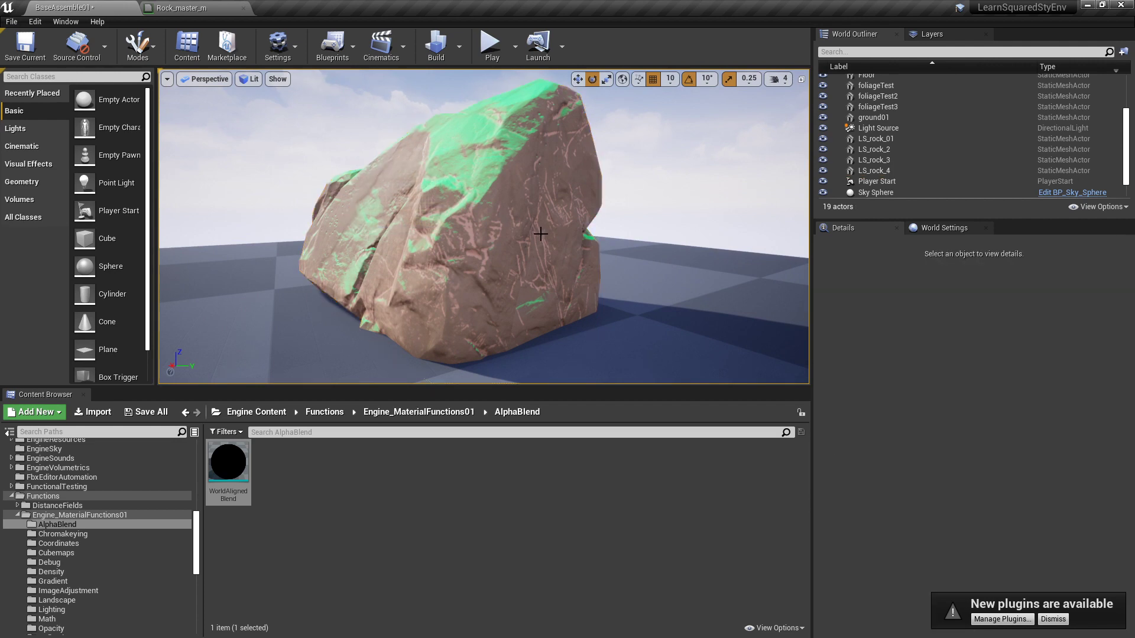
right_click_drag(542, 230, 540, 233)
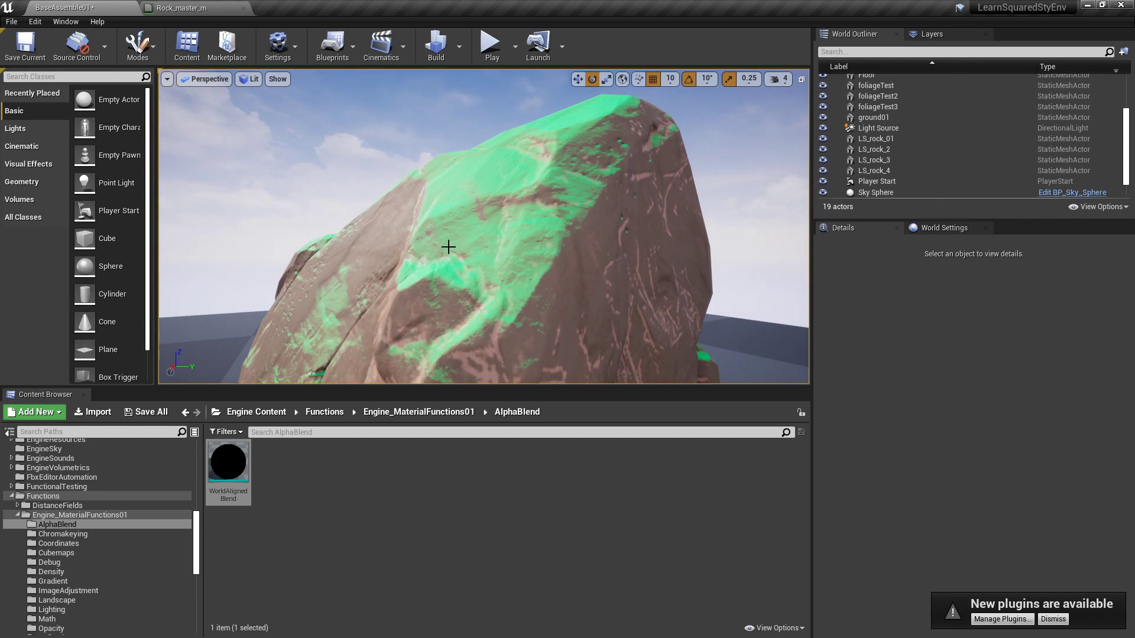
right_click_drag(622, 176, 556, 216)
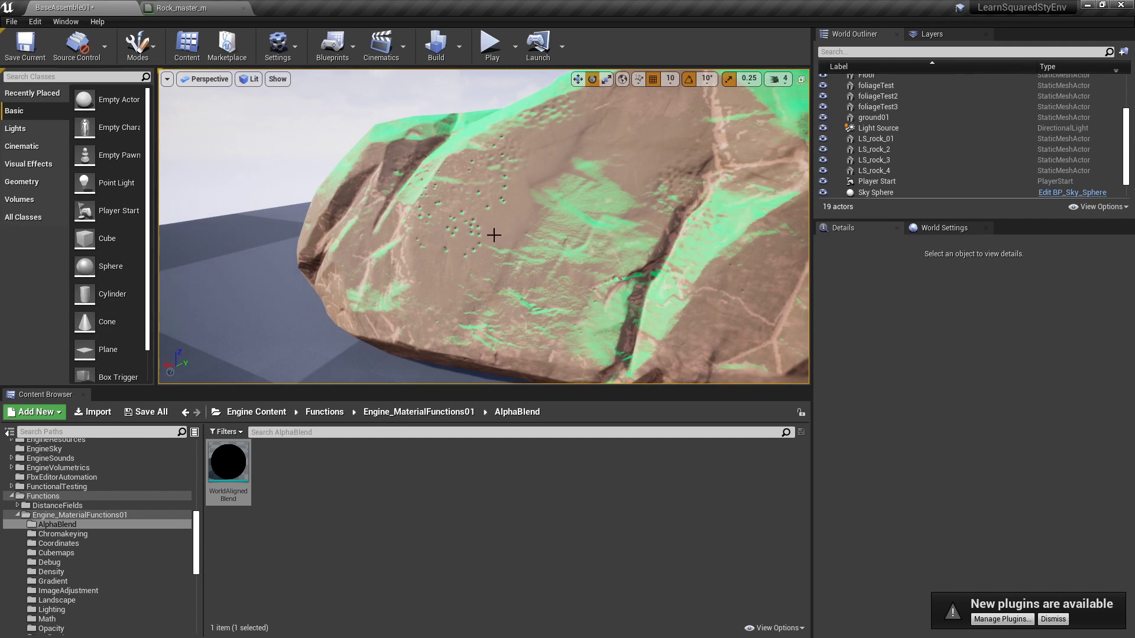
scroll(494, 235, "up", 6)
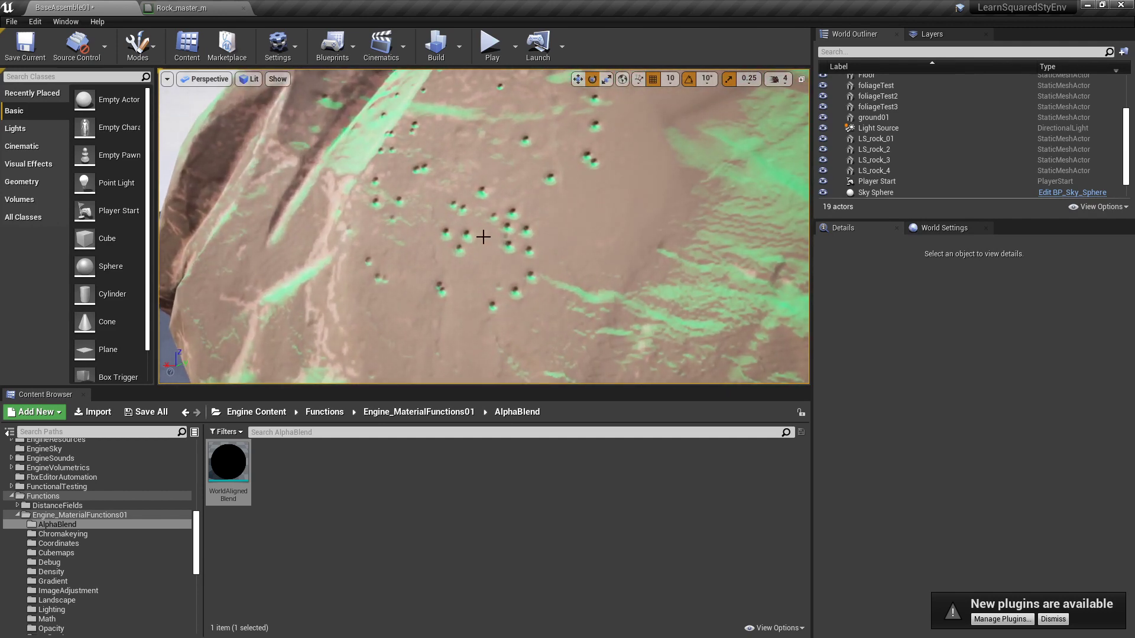
right_click_drag(515, 231, 458, 270)
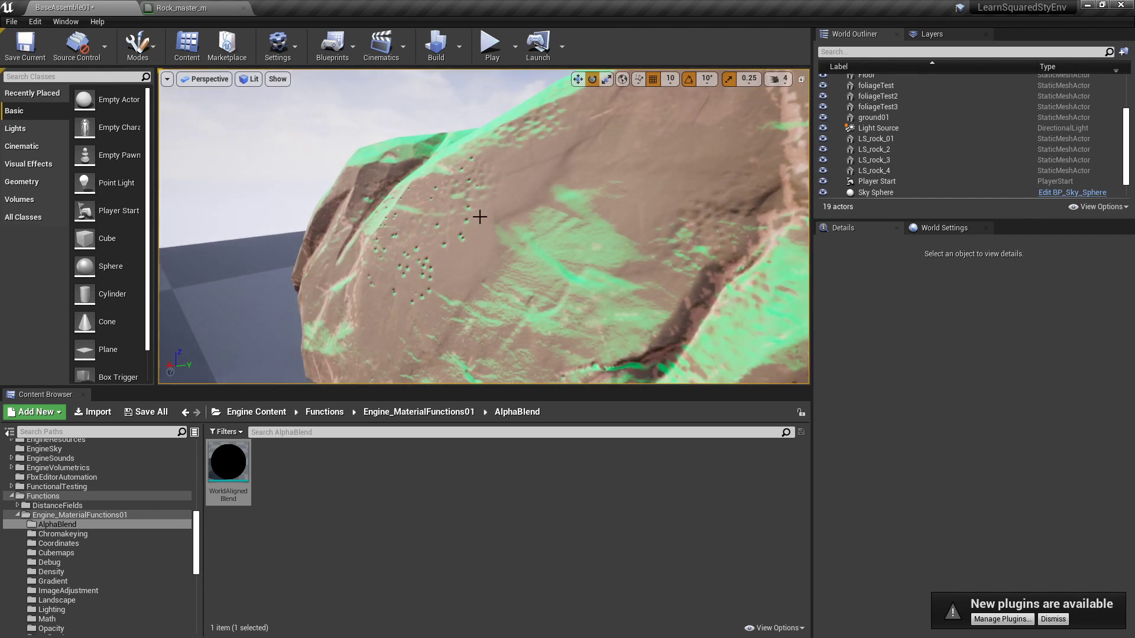
left_click_drag(495, 222, 530, 239)
Open the Rock_master_Inst material used by LS_rock_4 and place its editor in a floating window over the level
left_click(530, 239)
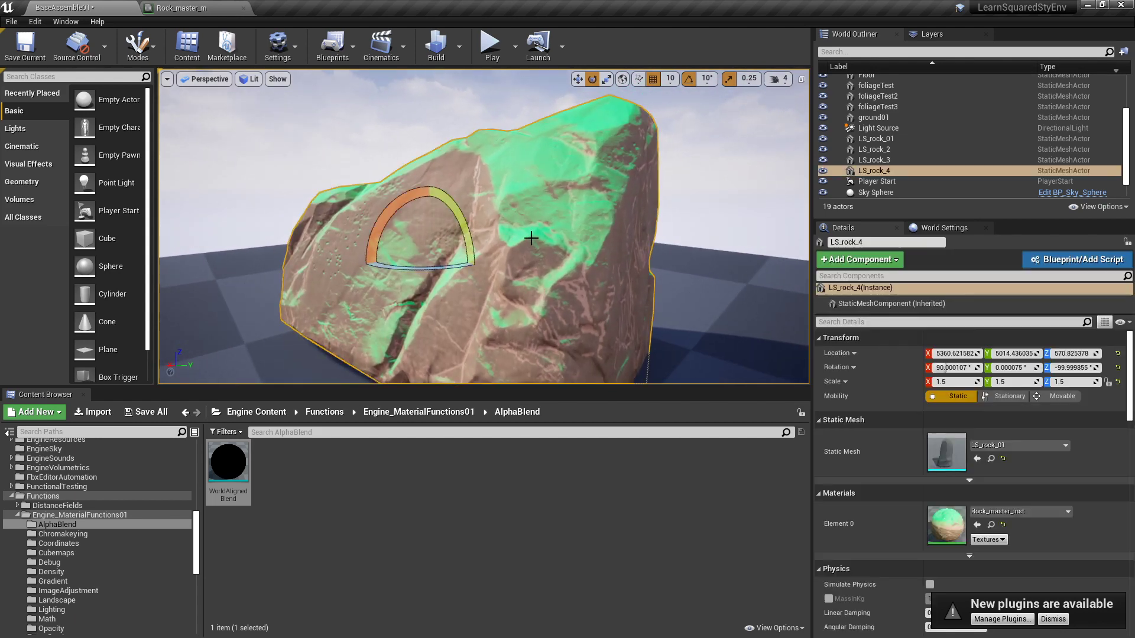
left_click(991, 525)
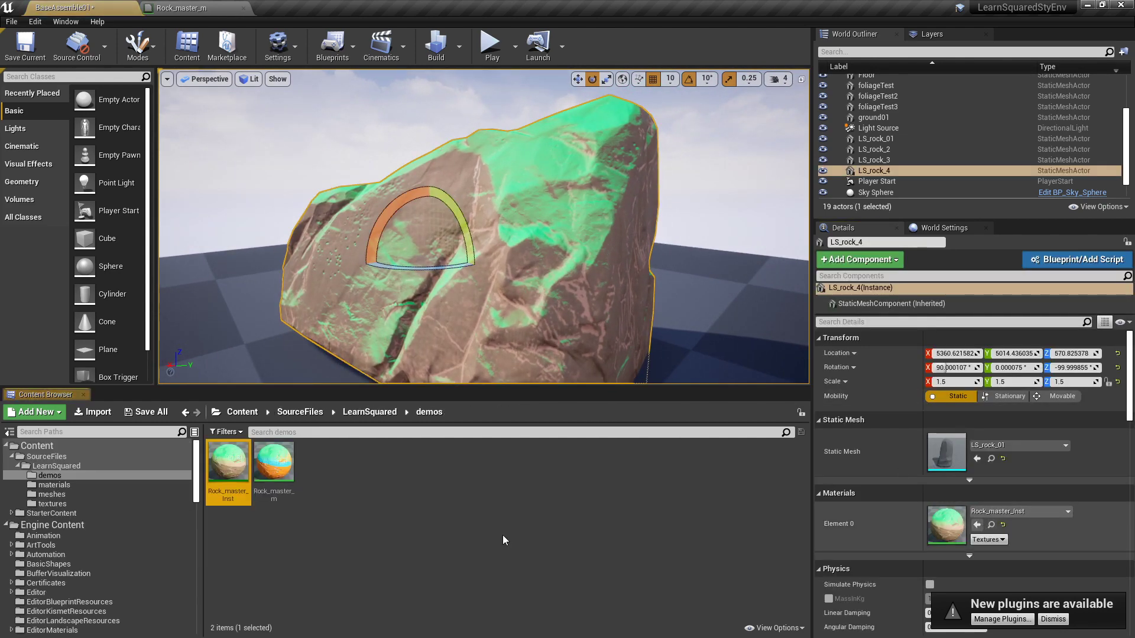
double_click(228, 462)
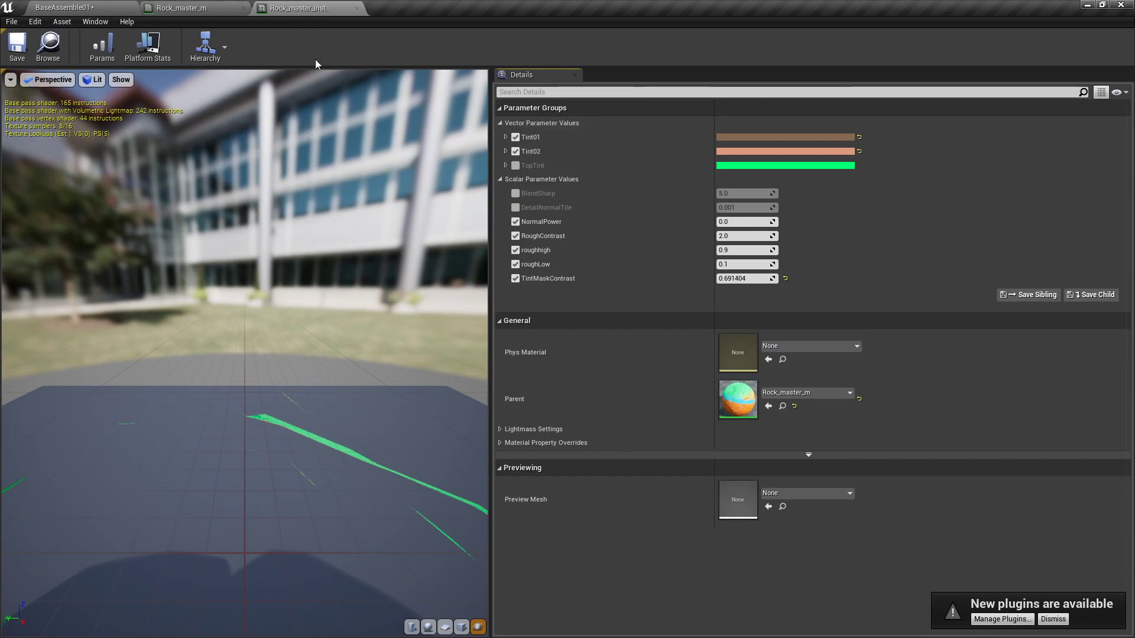
left_click_drag(283, 8, 485, 156)
left_click(65, 7)
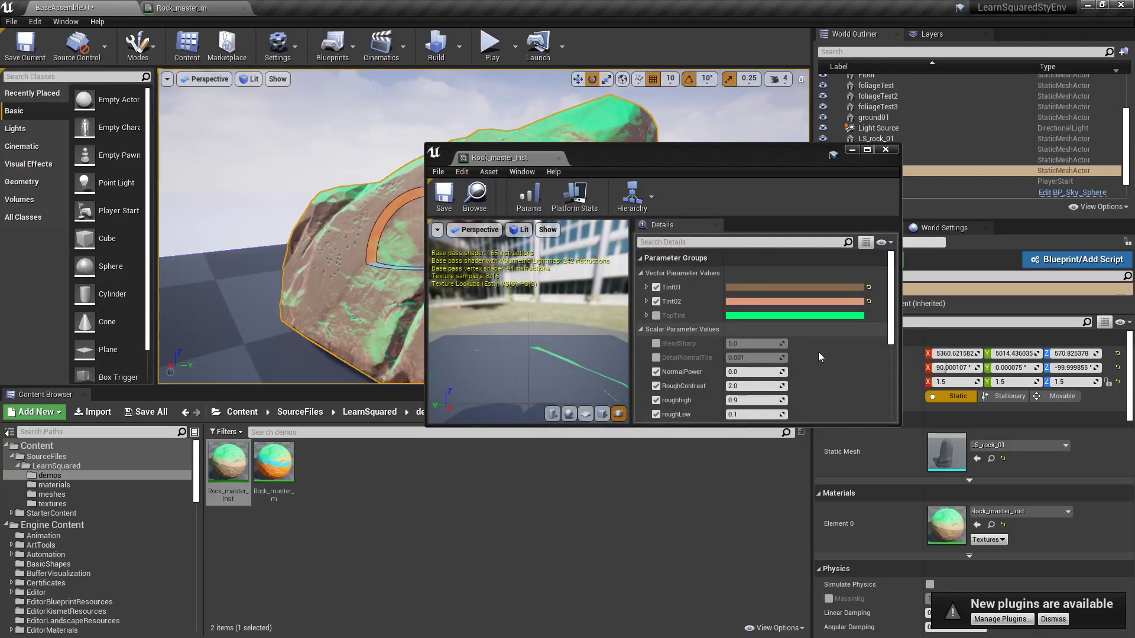
Enable the TopTint override in Rock_master_Inst, set it to pure white, then save and close the instance
left_click(657, 315)
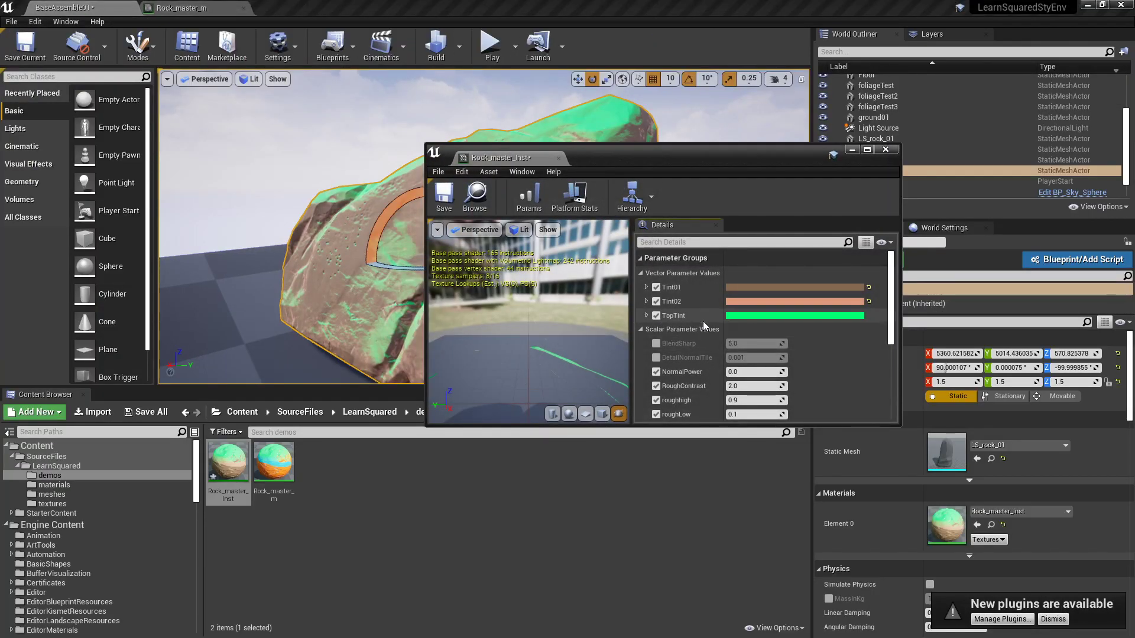
left_click(753, 315)
left_click_drag(907, 358, 913, 502)
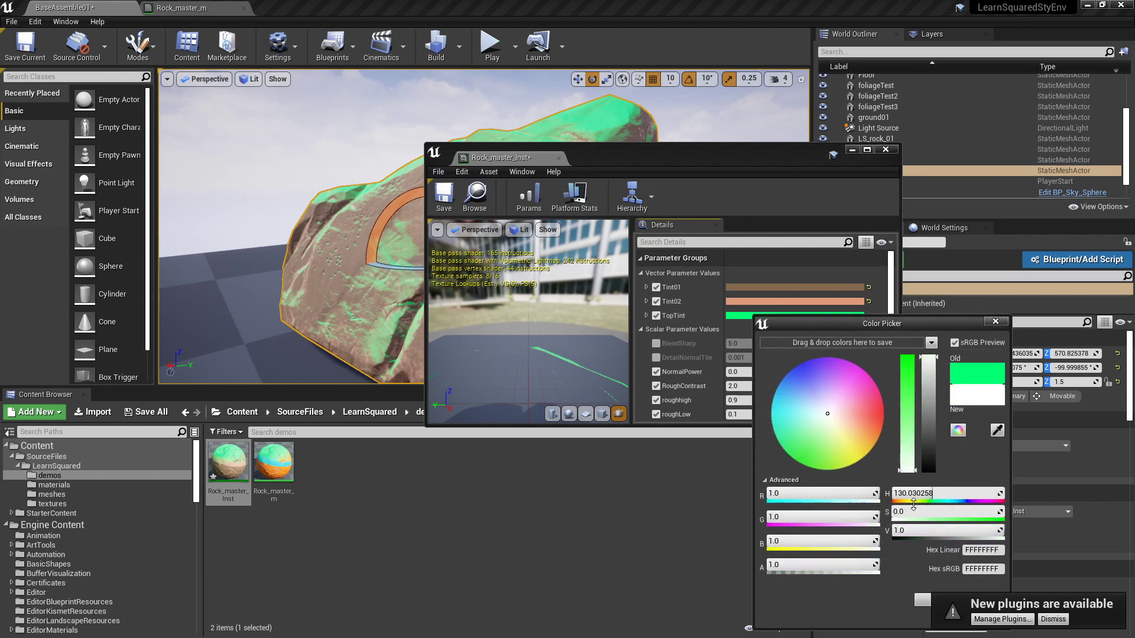
left_click_drag(693, 162, 861, 125)
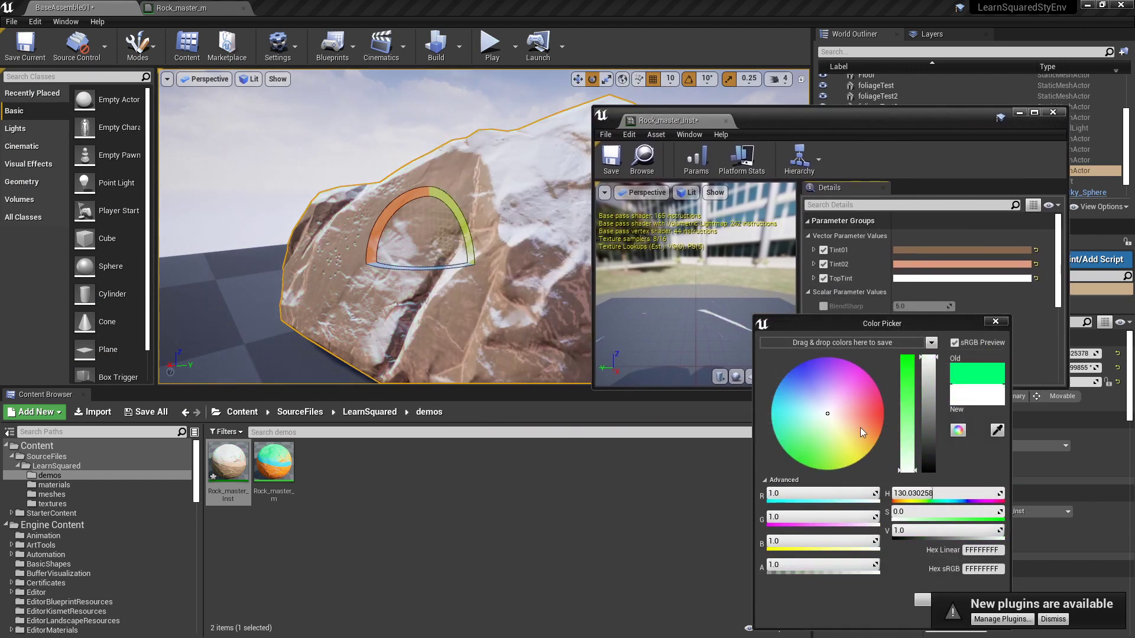
left_click(995, 321)
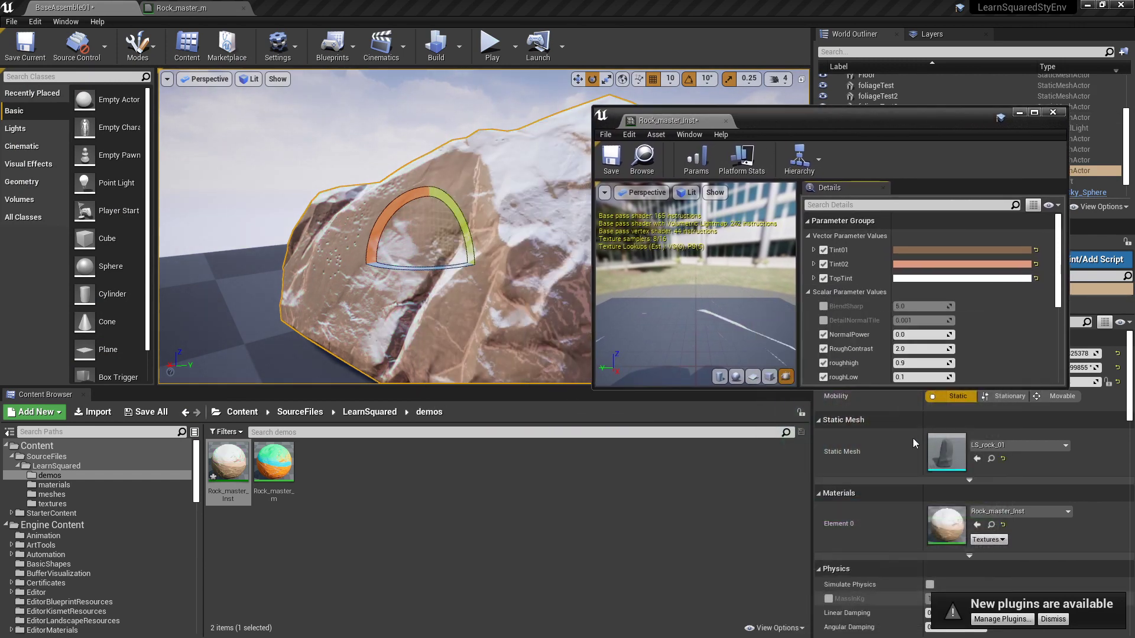
left_click(610, 163)
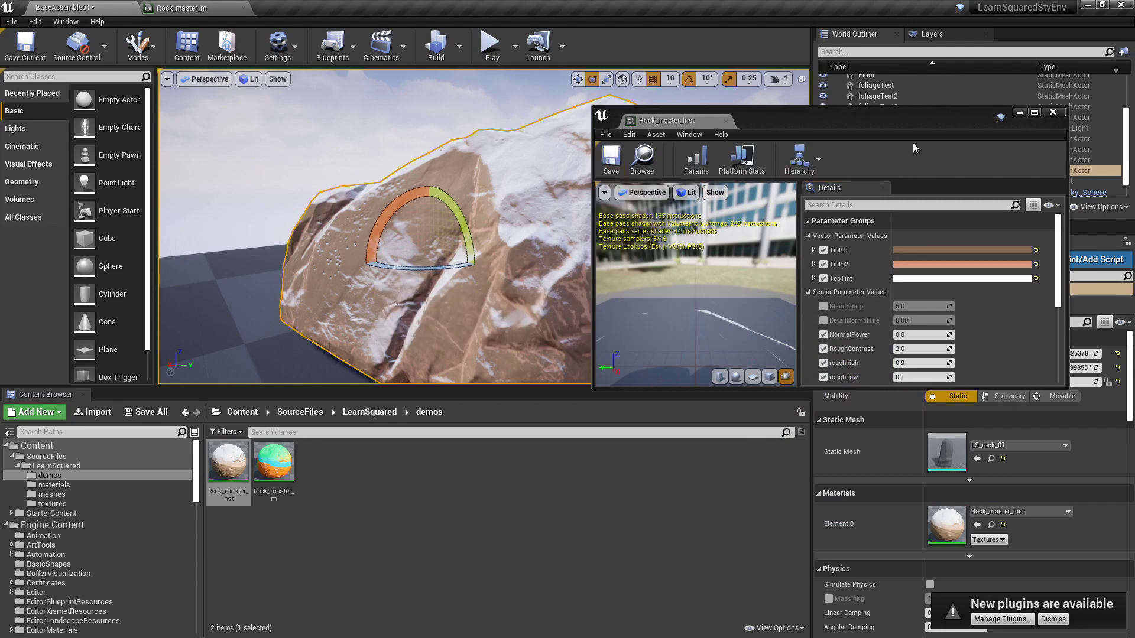
left_click(1053, 112)
Rotate LS_rock_4 around several axes into a tilted pose, ending at about -42°, -42°, 151°
left_click_drag(403, 193, 474, 181)
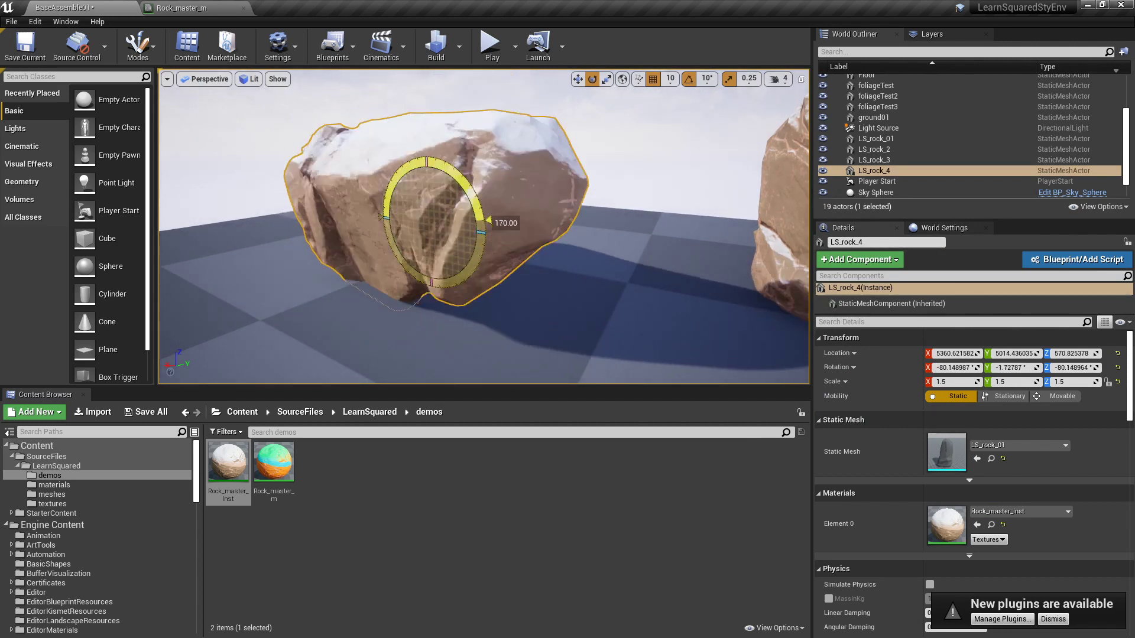
left_click_drag(488, 220, 459, 289)
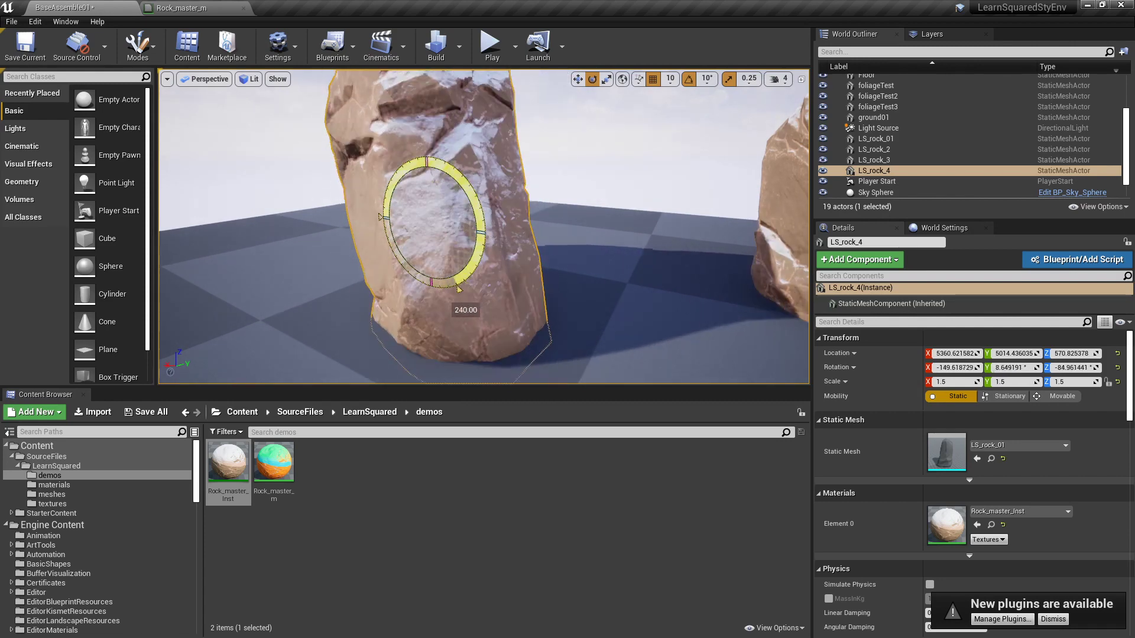
right_click_drag(489, 201, 488, 201)
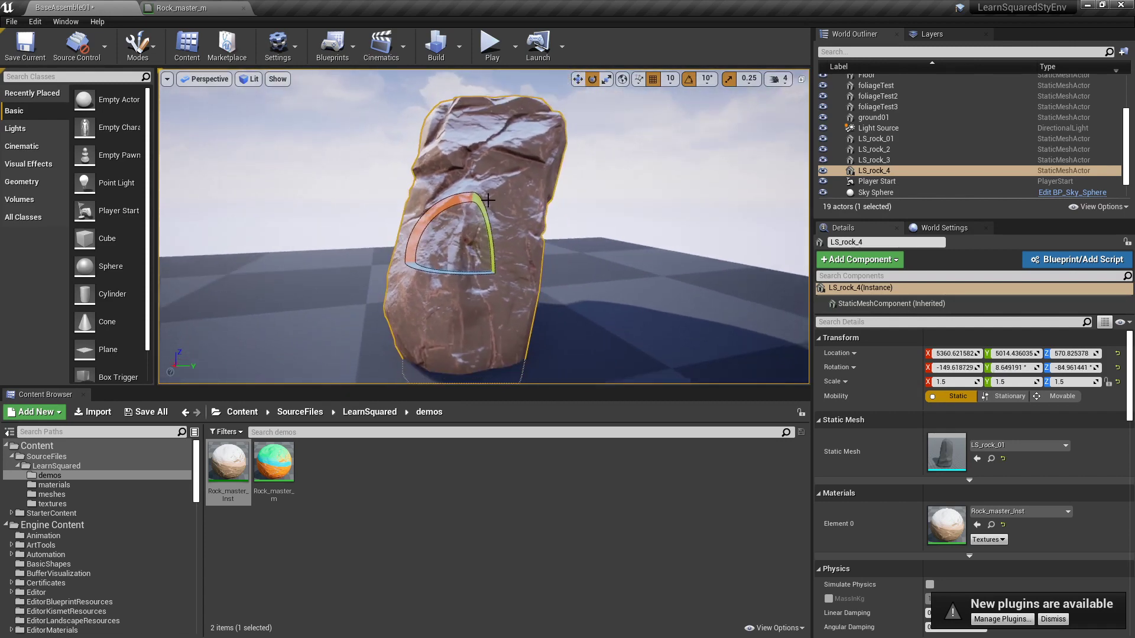
mouse_move(420, 207)
left_mouse_down()
mouse_move(449, 271)
mouse_move(521, 302)
mouse_move(438, 214)
left_mouse_up()
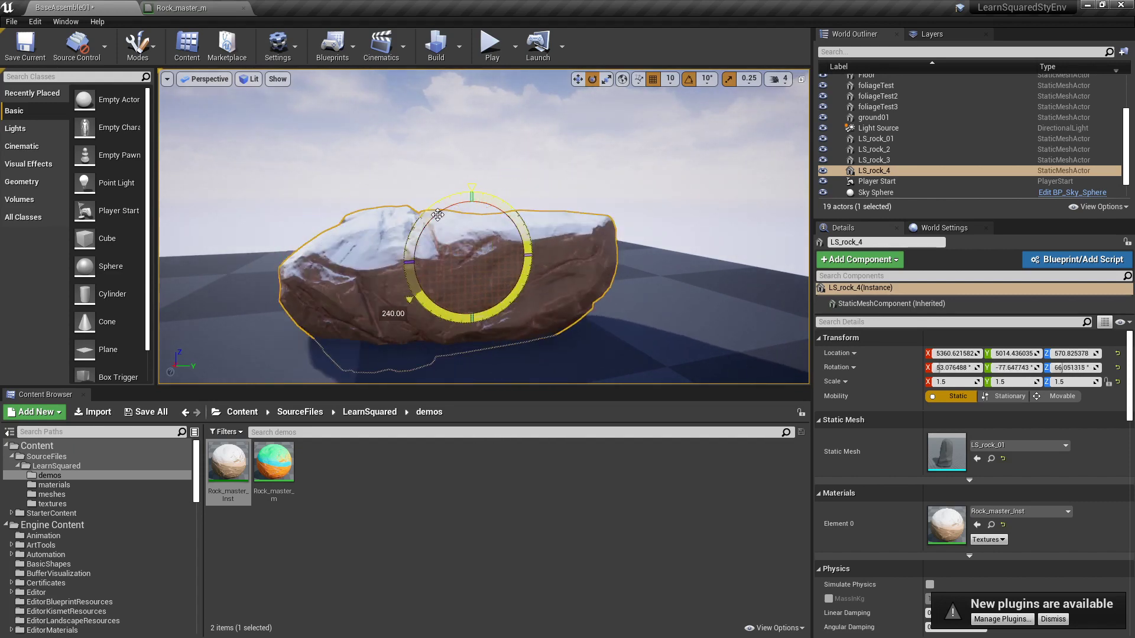
left_click_drag(490, 242, 458, 295)
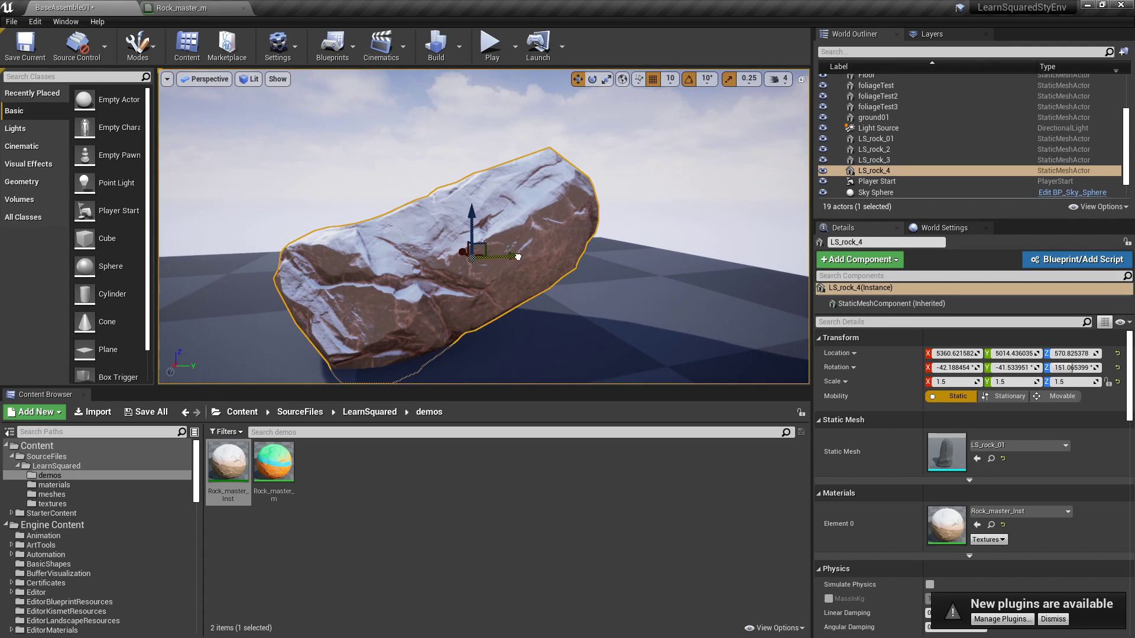
Duplicate LS_rock_4, move the copy beside it to about X 5583, Y 3250, Z 680, and rotate it to about 123°, -51°, 110°
left_click_drag(518, 257, 408, 271, "alt")
left_click_drag(382, 213, 271, 284)
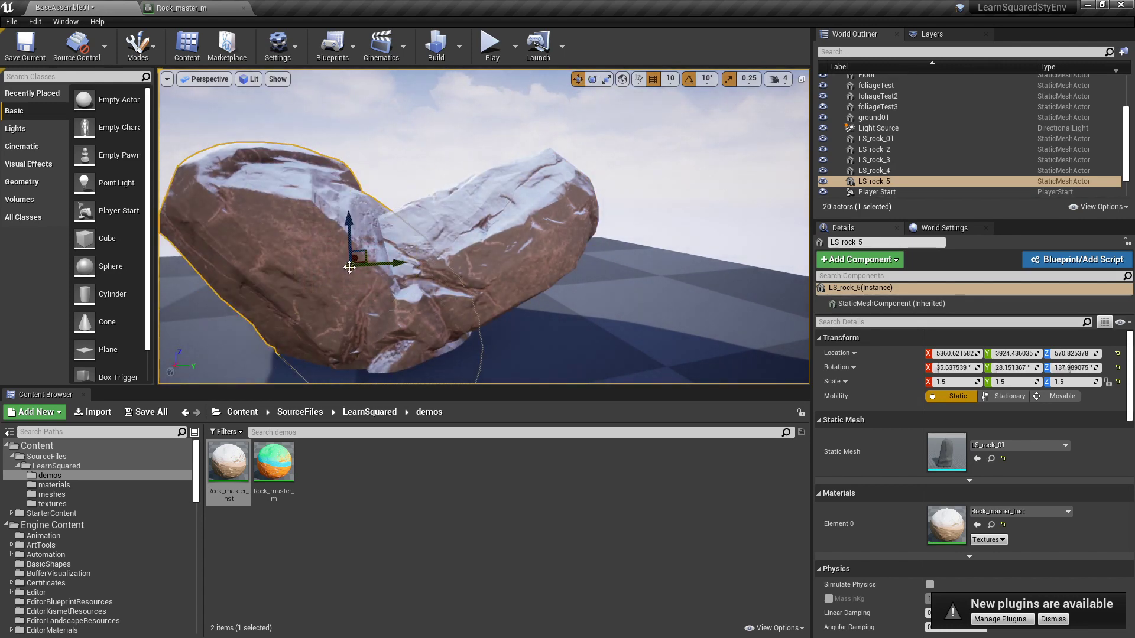
left_click_drag(350, 267, 247, 289)
key("e")
left_click_drag(450, 211, 331, 216, "alt")
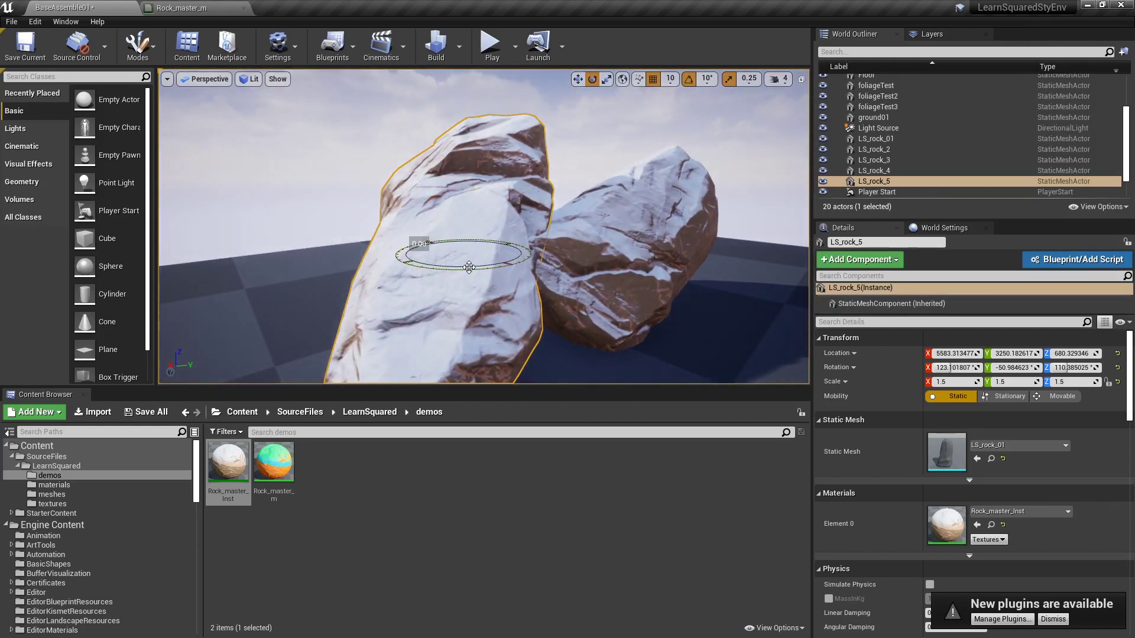